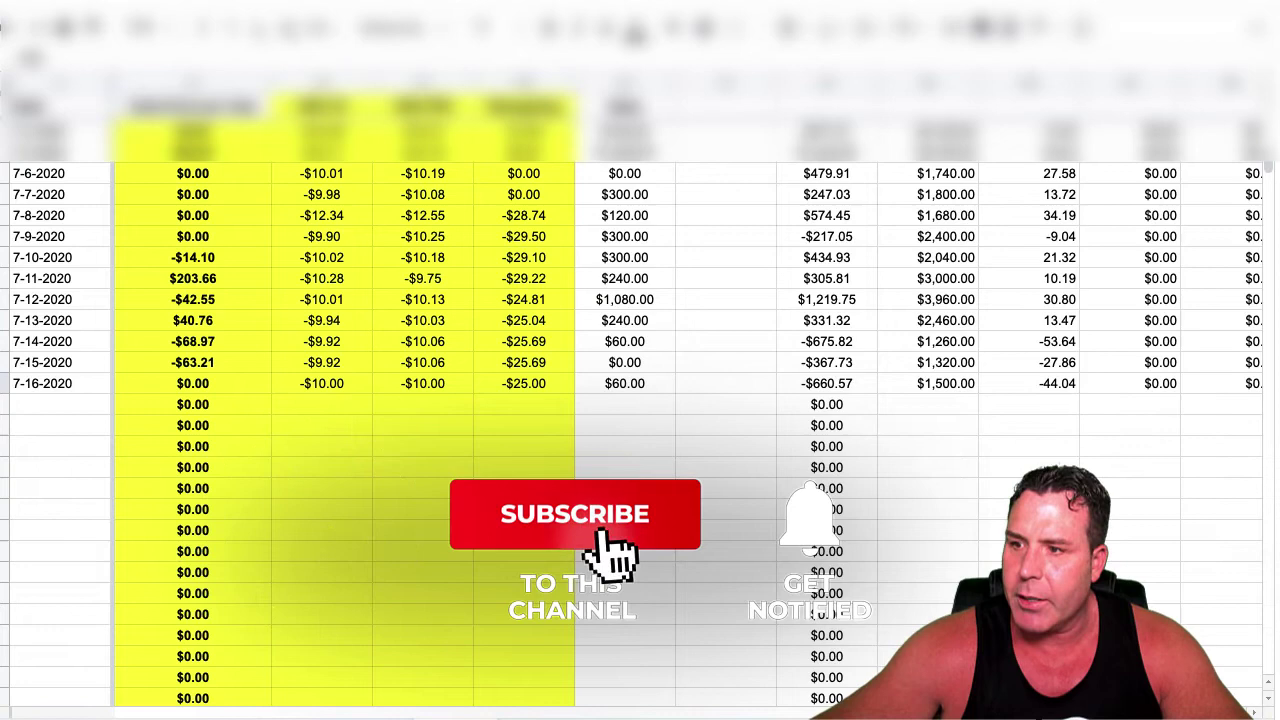
Step: In the loss tracker, select the 7-14 to 7-16-2020 losses, starting from -53.64 and -$675.82
scroll(851, 444, "right", 3)
left_click_drag(805, 363, 803, 348)
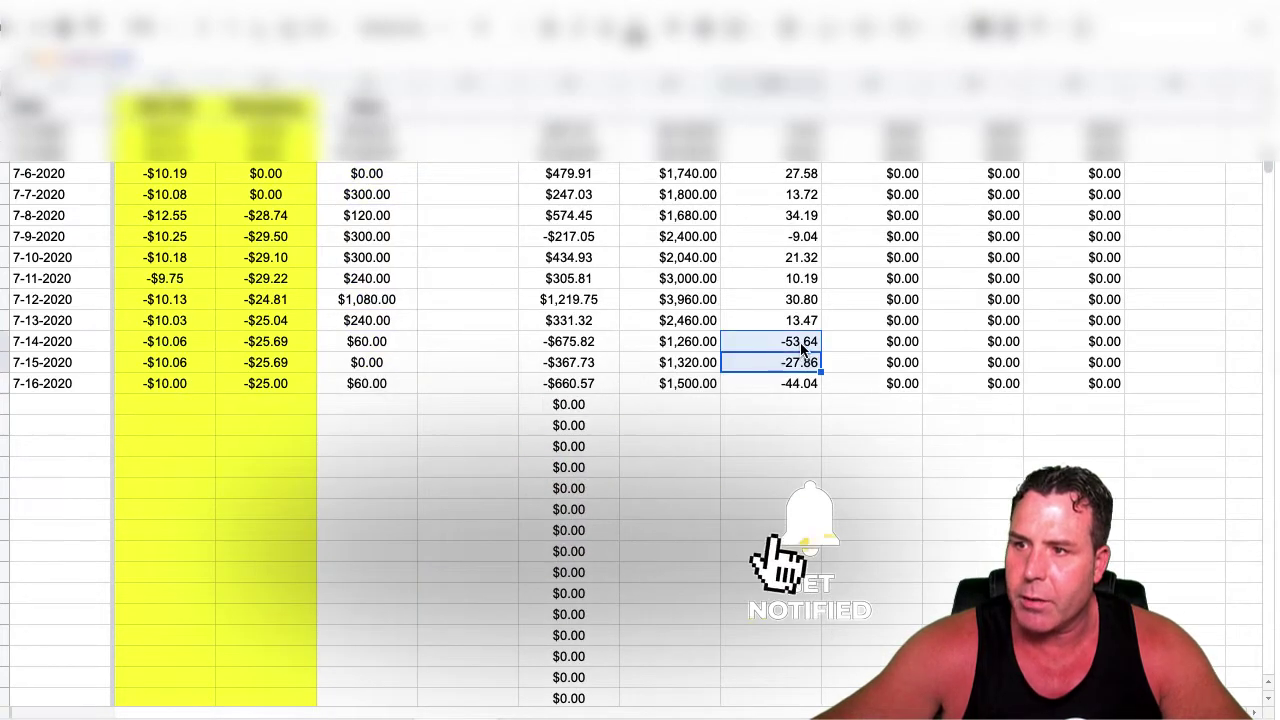
left_click(788, 382)
left_click(798, 345)
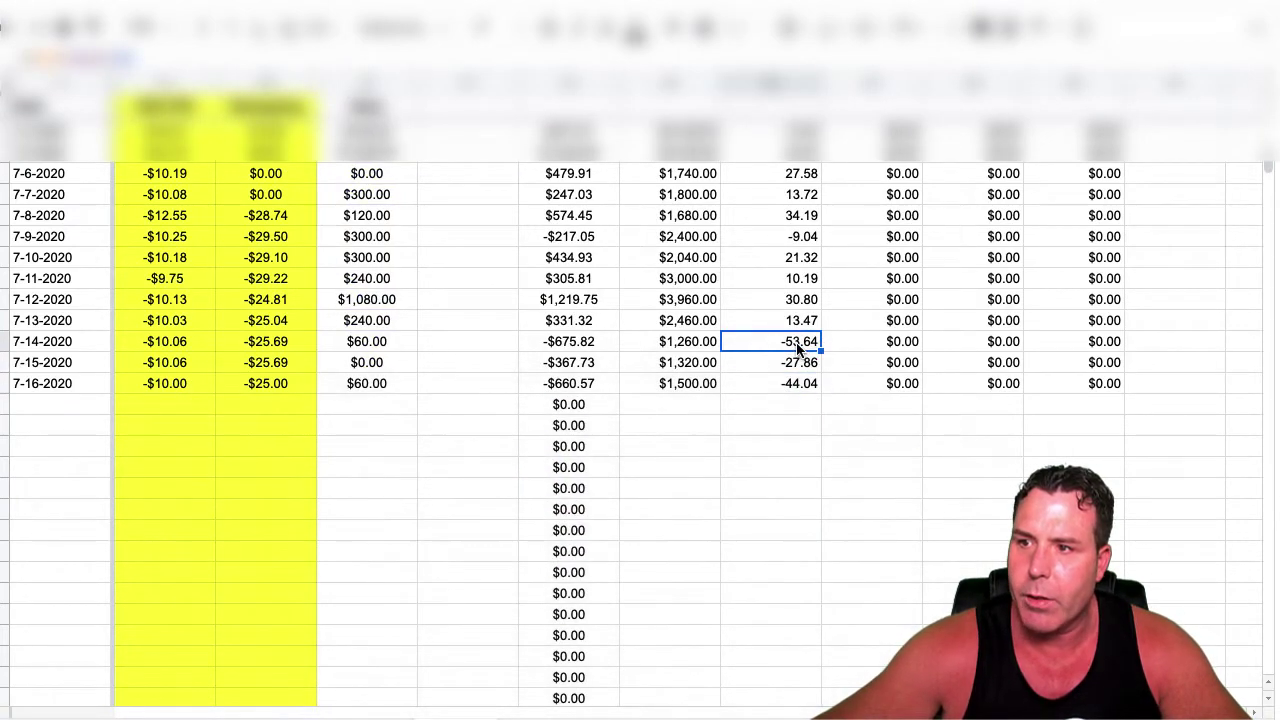
left_click(563, 343)
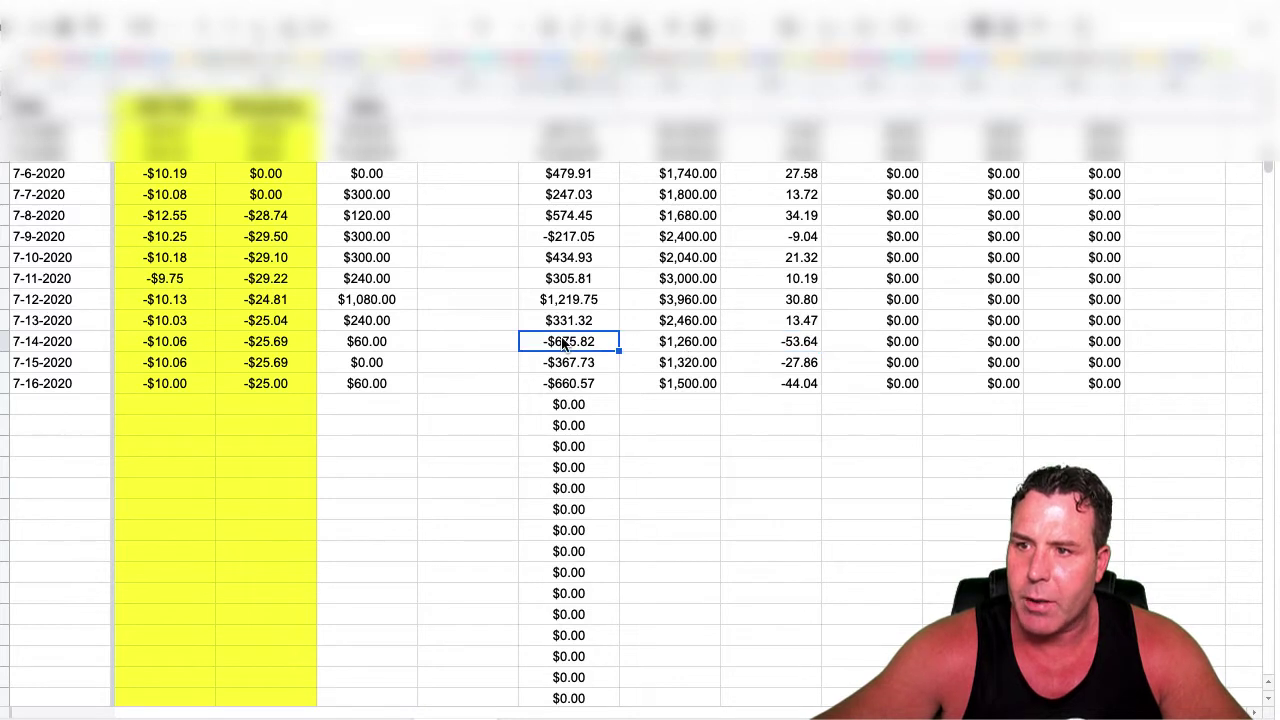
left_click_drag(598, 388, 570, 344)
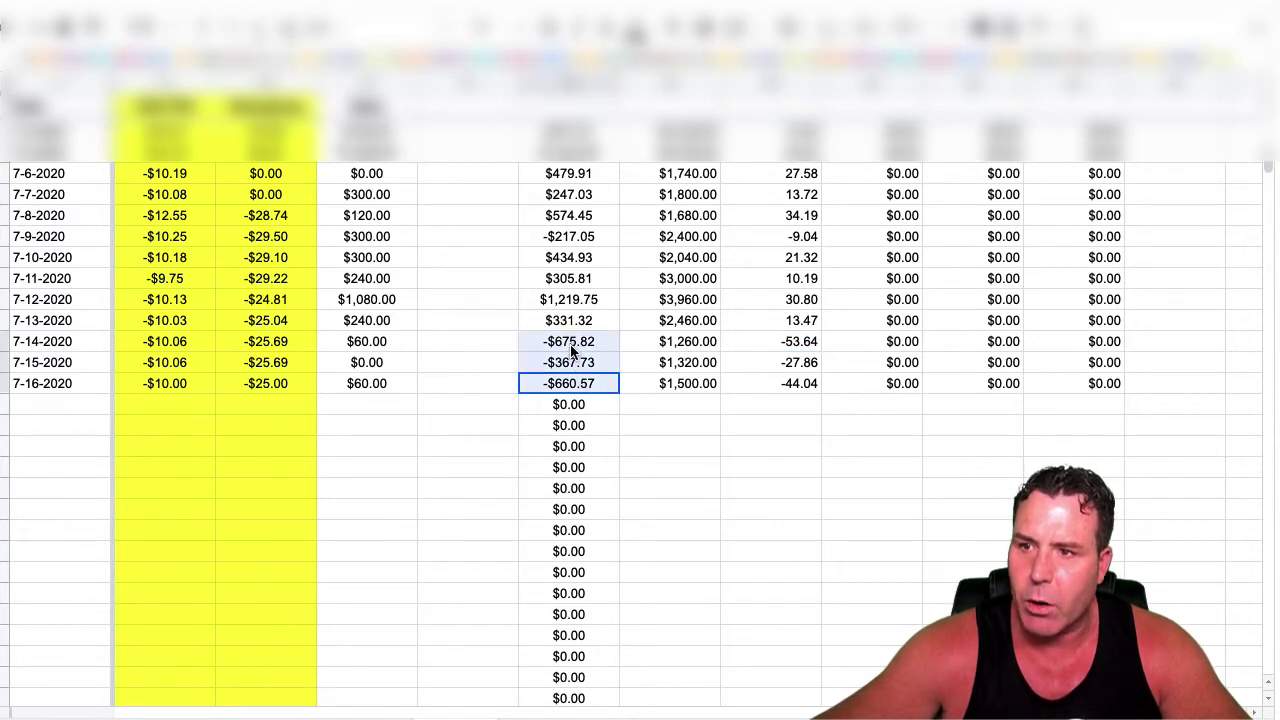
left_click(668, 405)
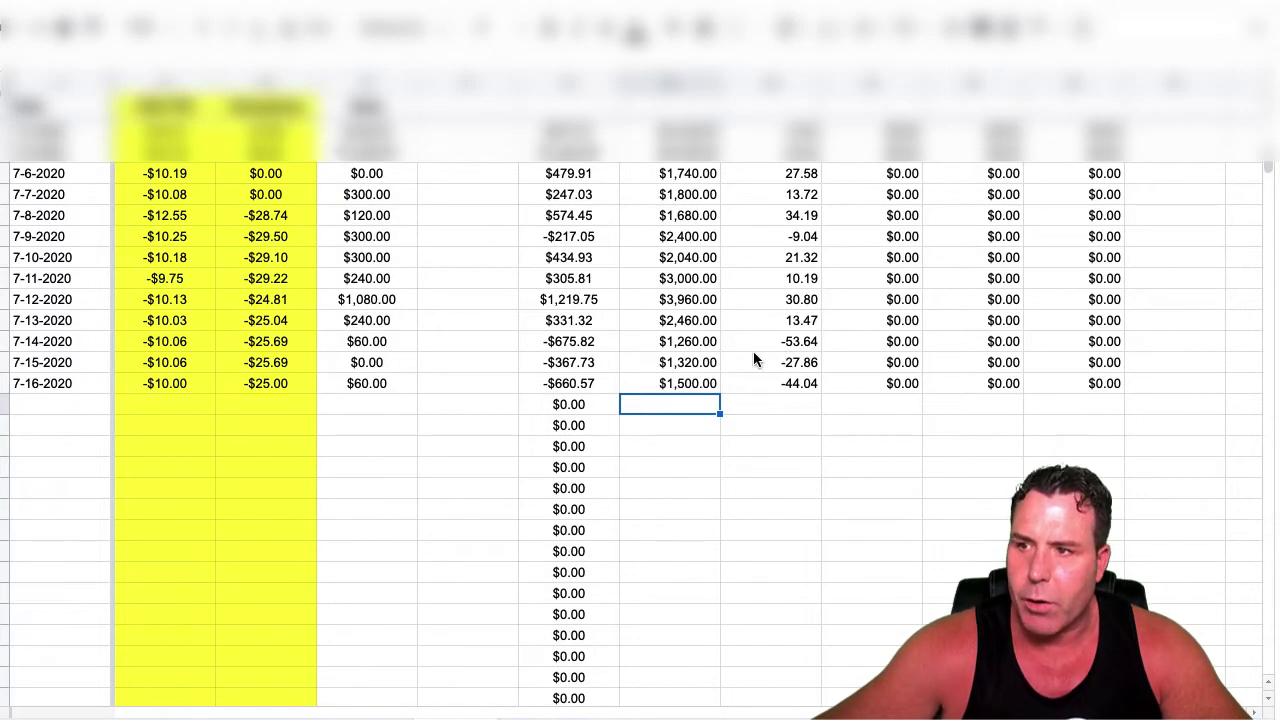
Step: Select the -27.86, -$367.73 and -$660.57 loss figures in the tracker for 7-15 and 7-16-2020
scroll(761, 342, "down", 5)
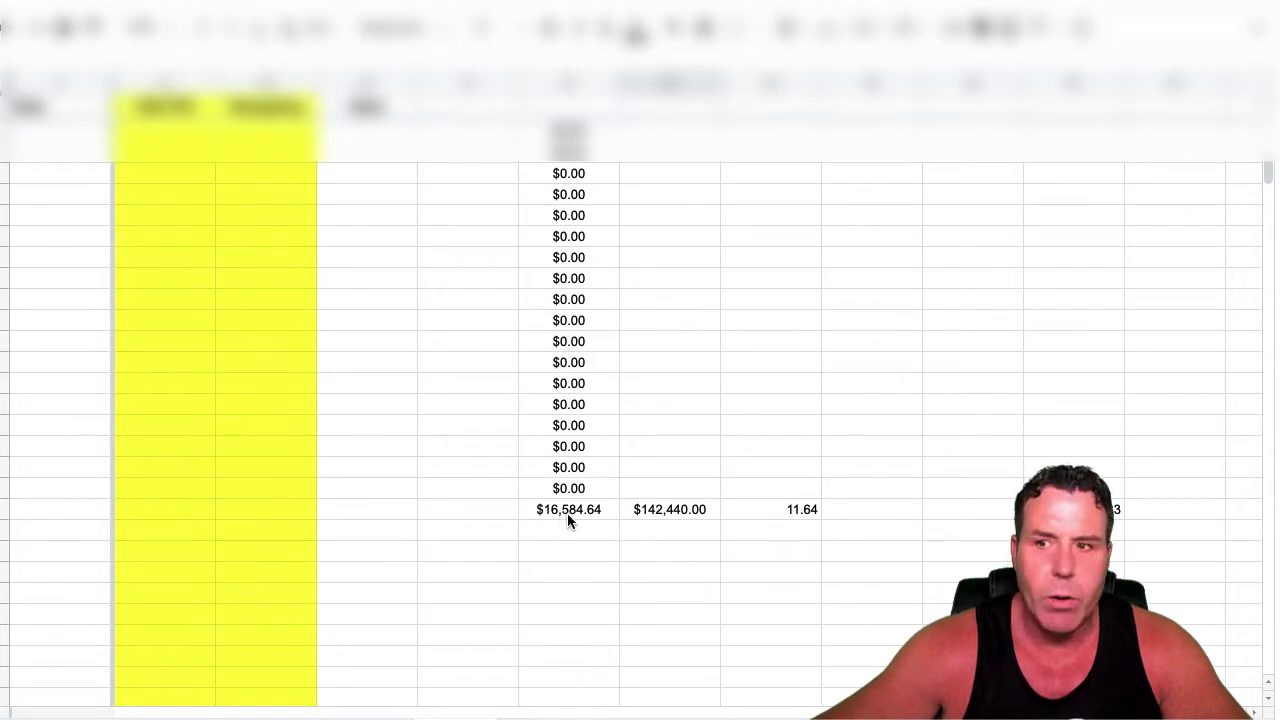
key("alt+Up")
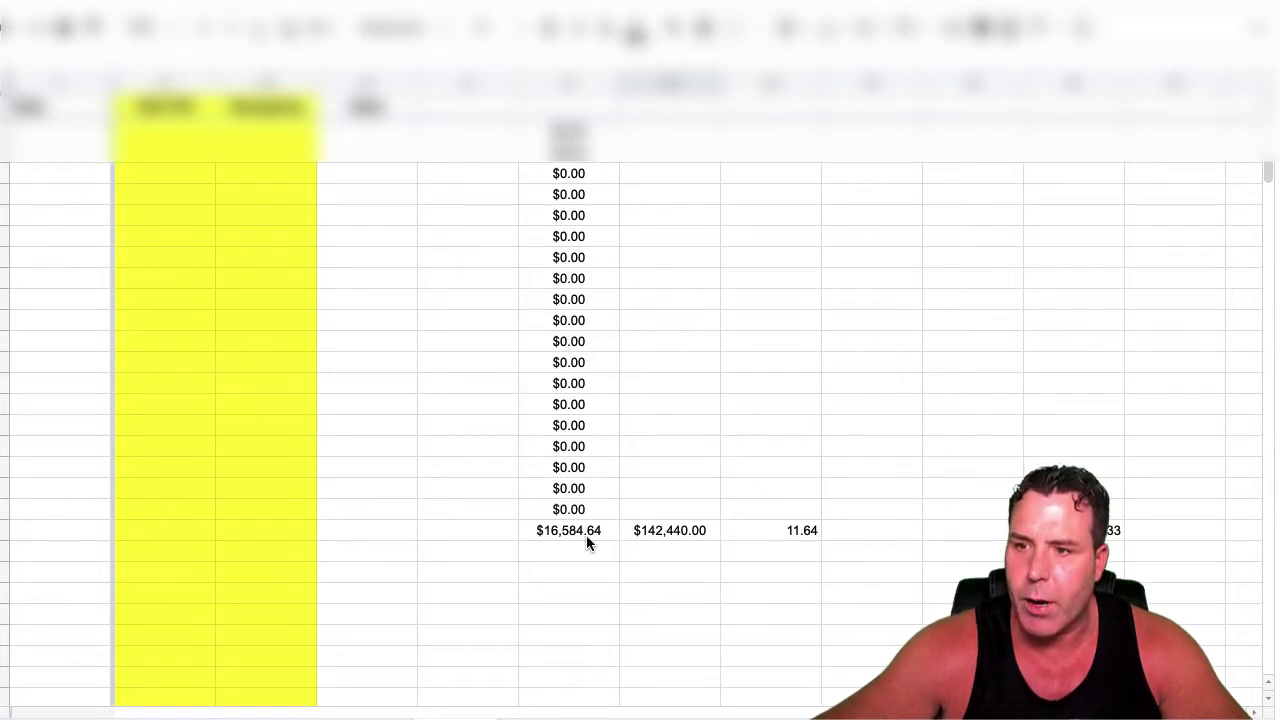
scroll(586, 535, "up", 5)
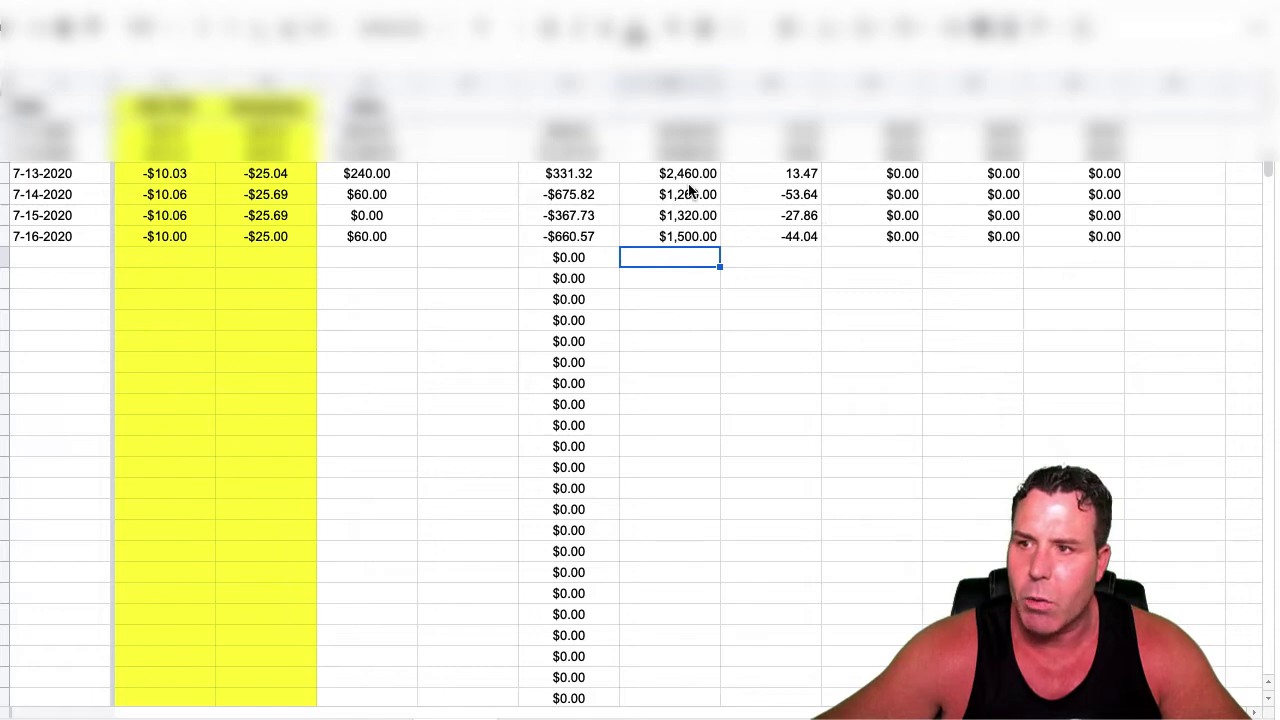
scroll(711, 254, "up", 1)
scroll(711, 257, "up", 10)
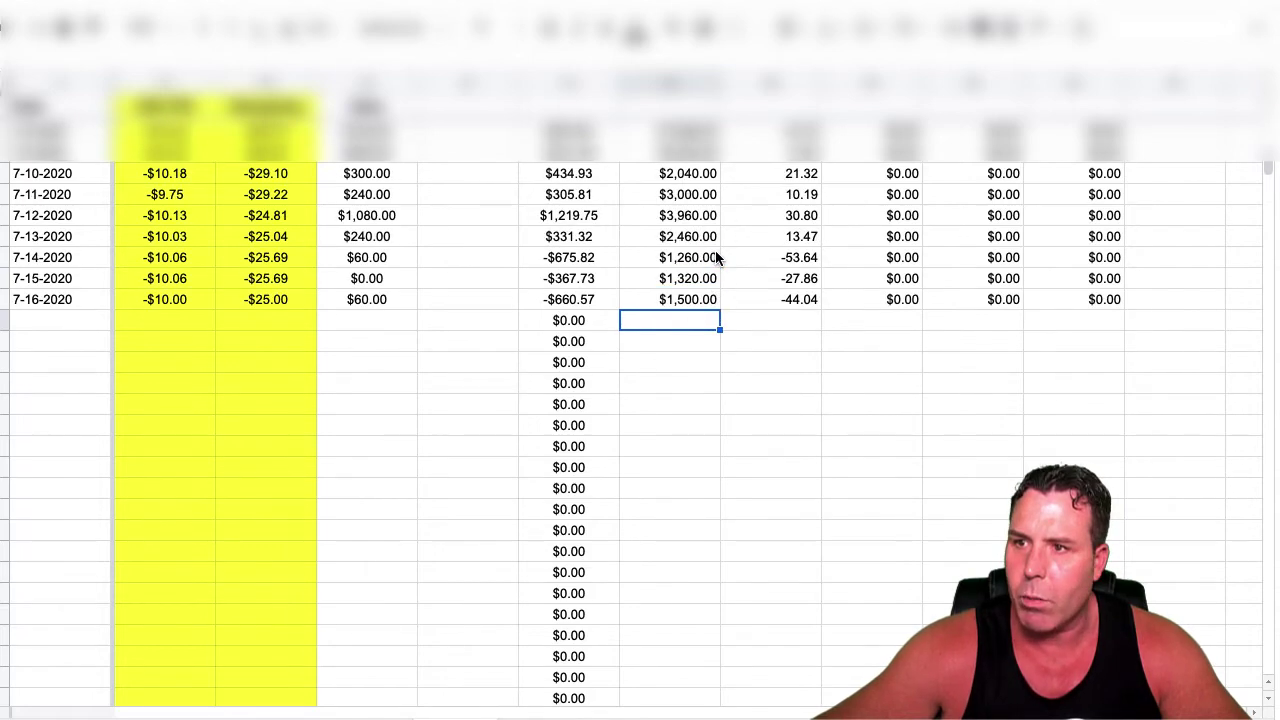
scroll(711, 257, "up", 7)
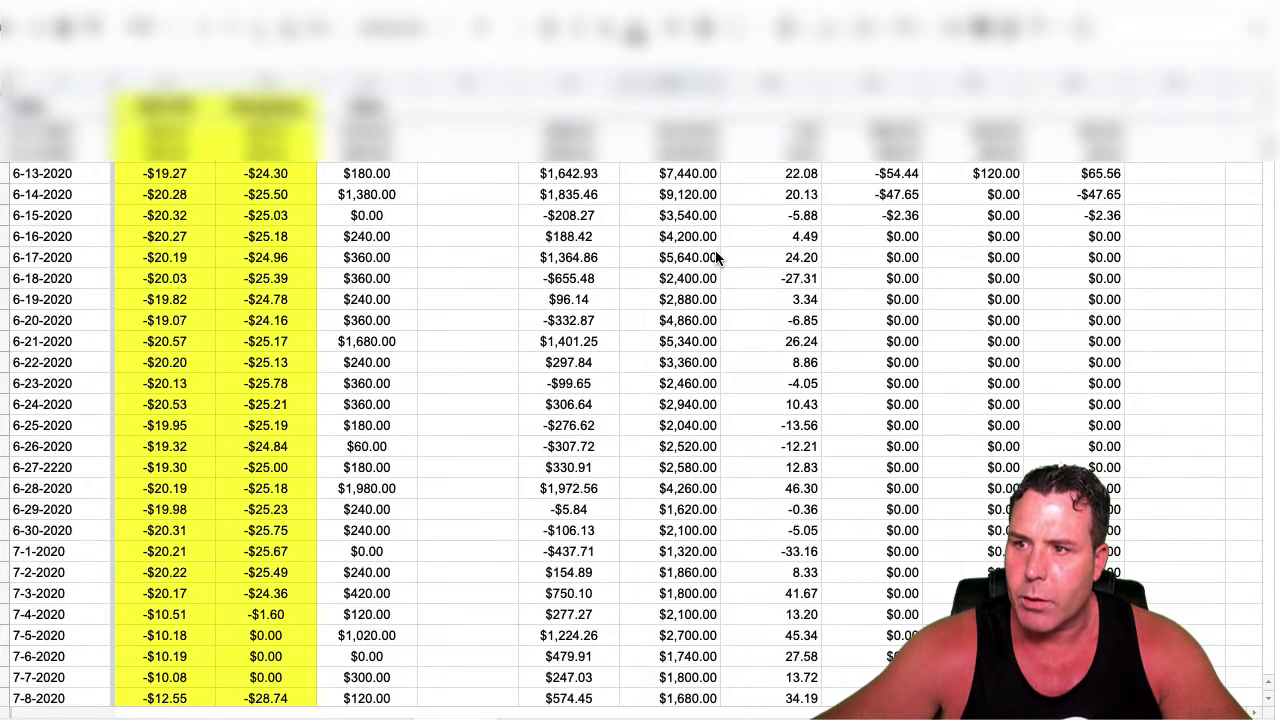
scroll(748, 429, "down", 5)
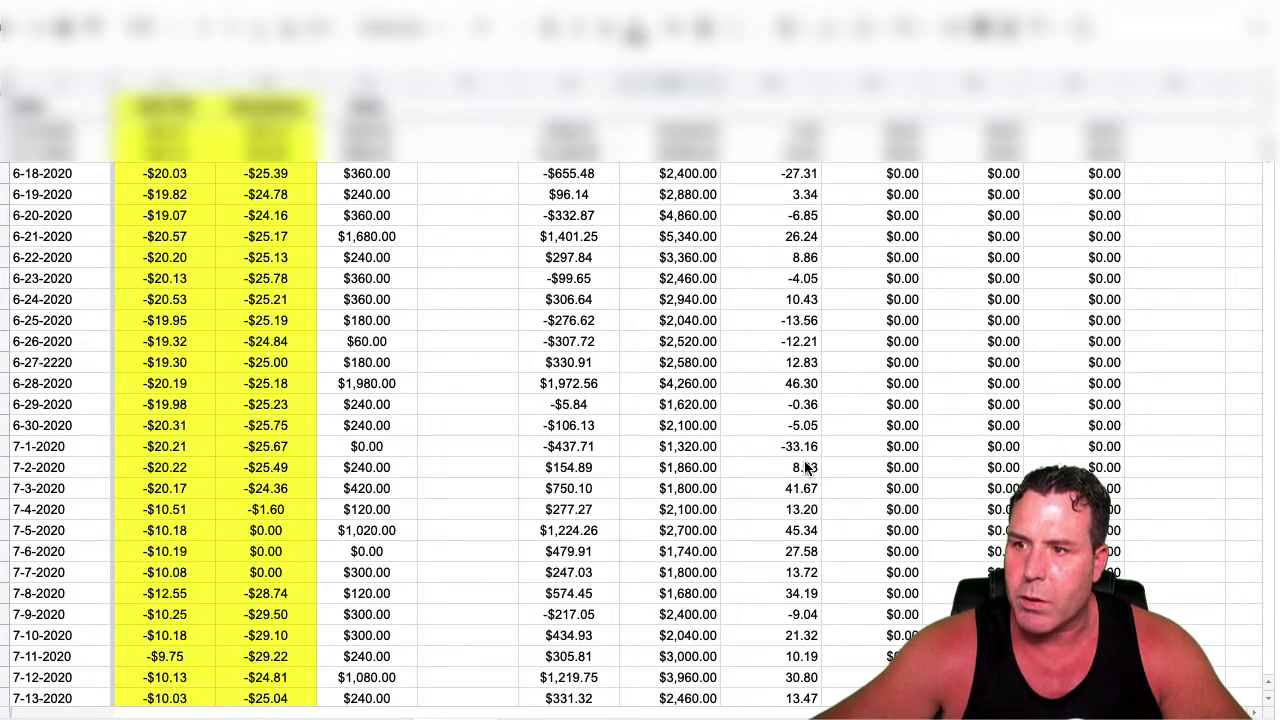
scroll(800, 460, "down", 5)
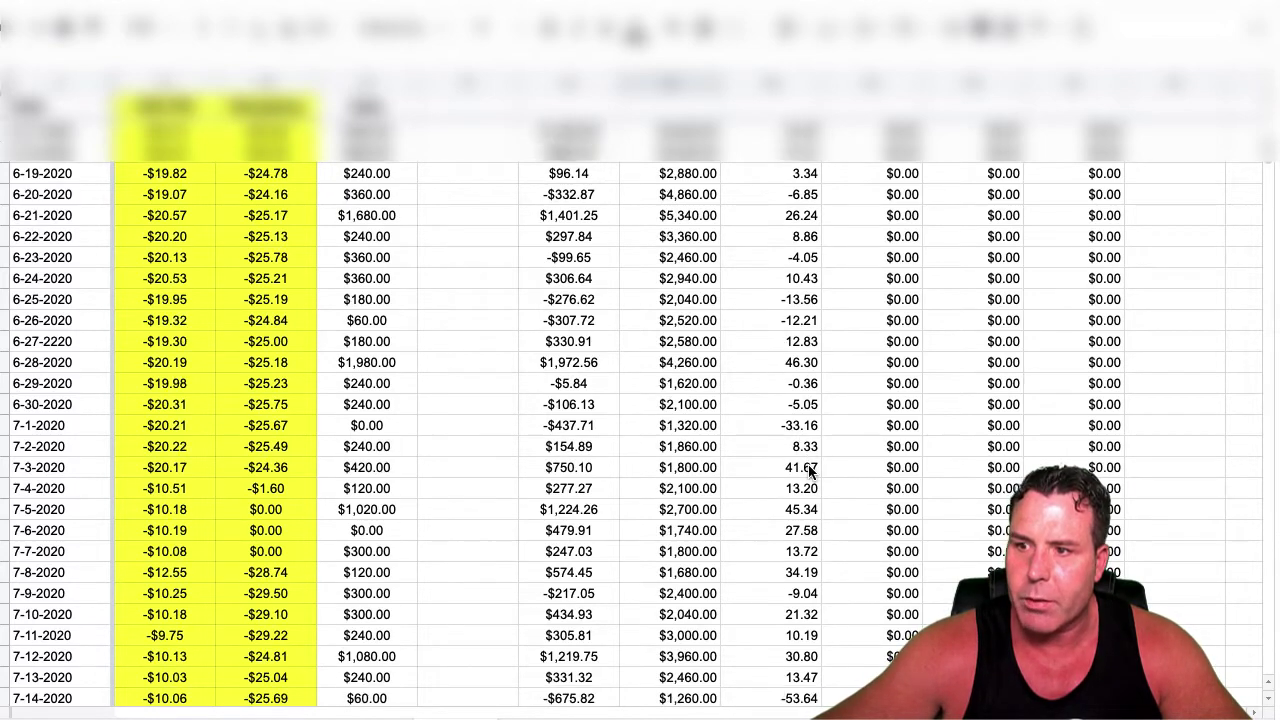
left_click(810, 470)
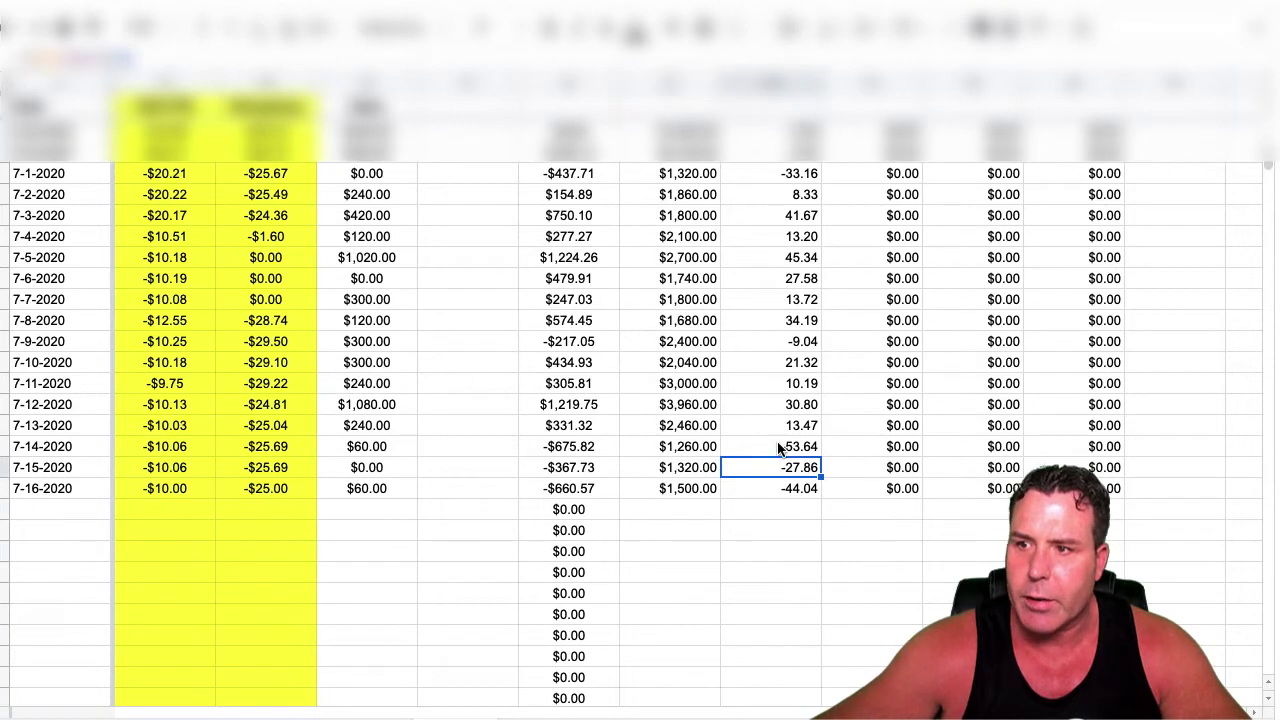
left_click_drag(780, 446, 540, 490)
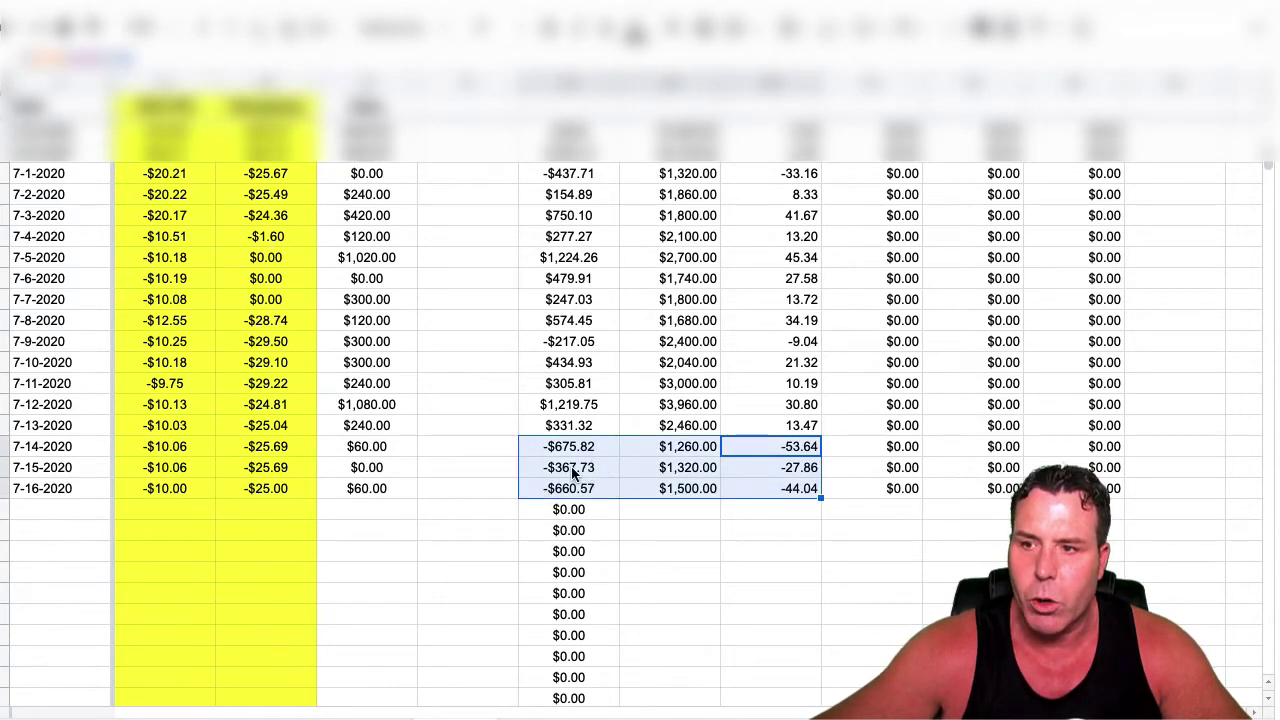
left_click(571, 466)
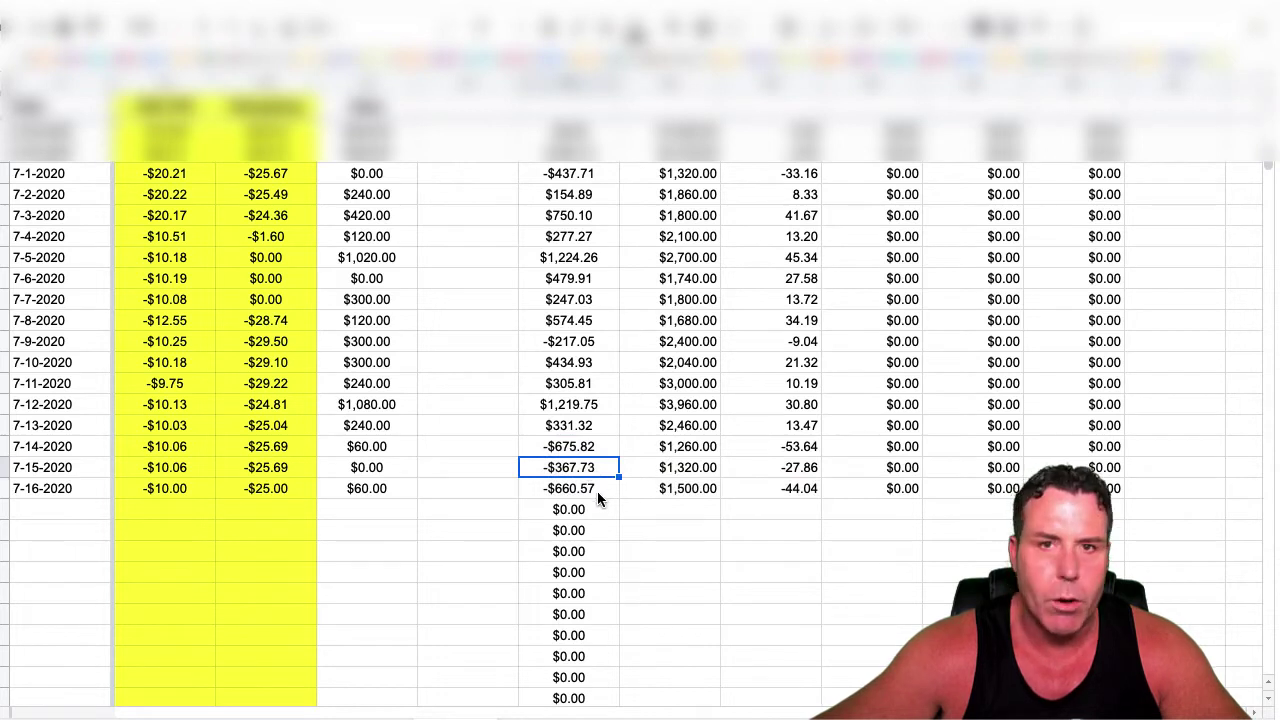
left_click(597, 491)
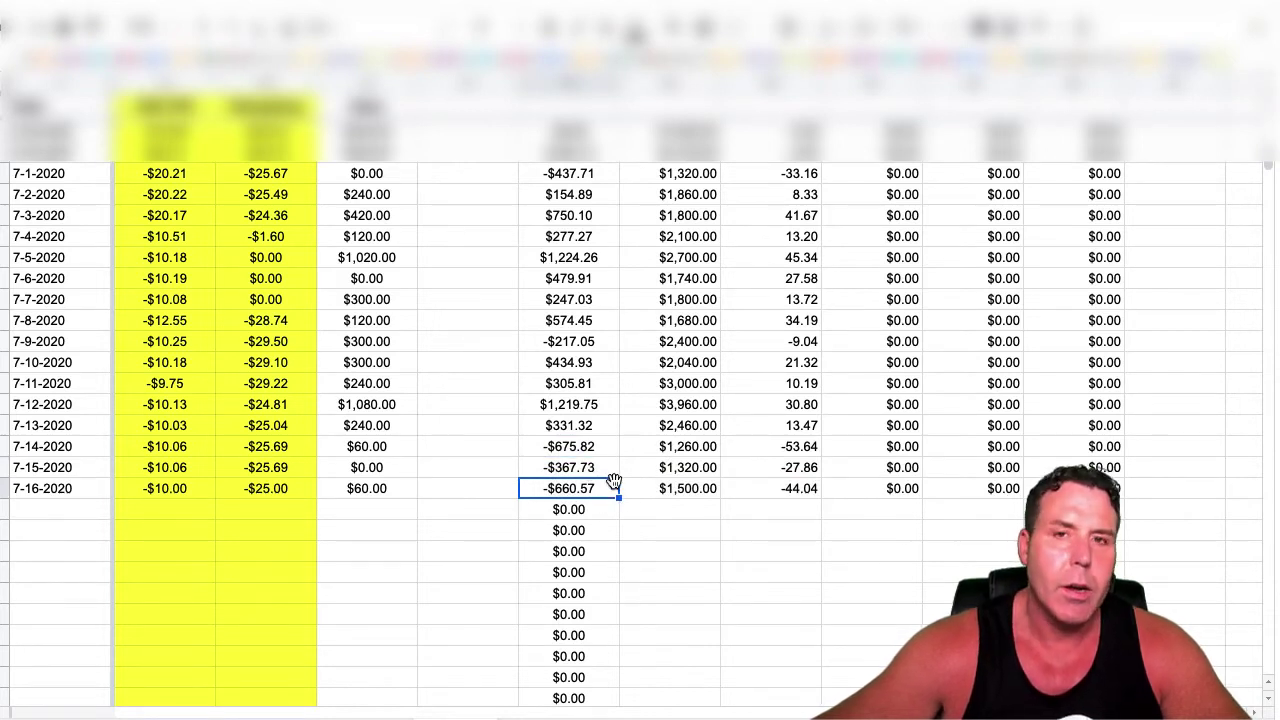
left_click(685, 512)
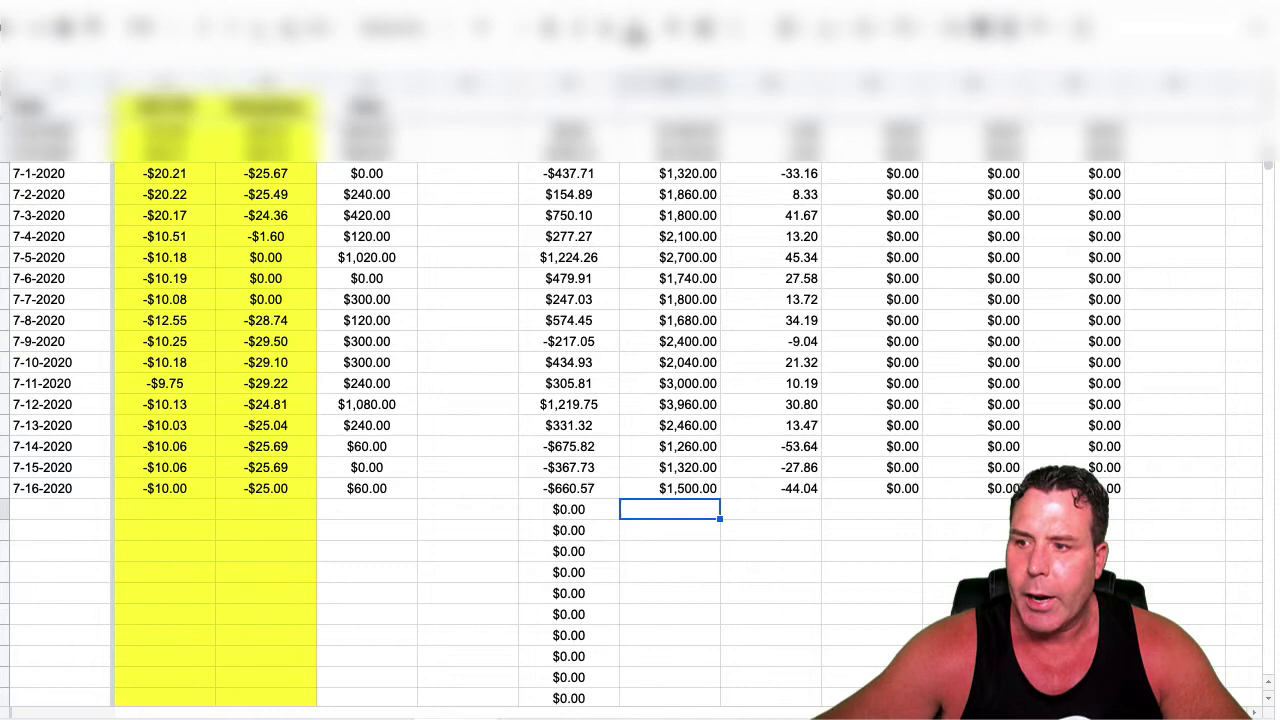
scroll(640, 430, "left", 4)
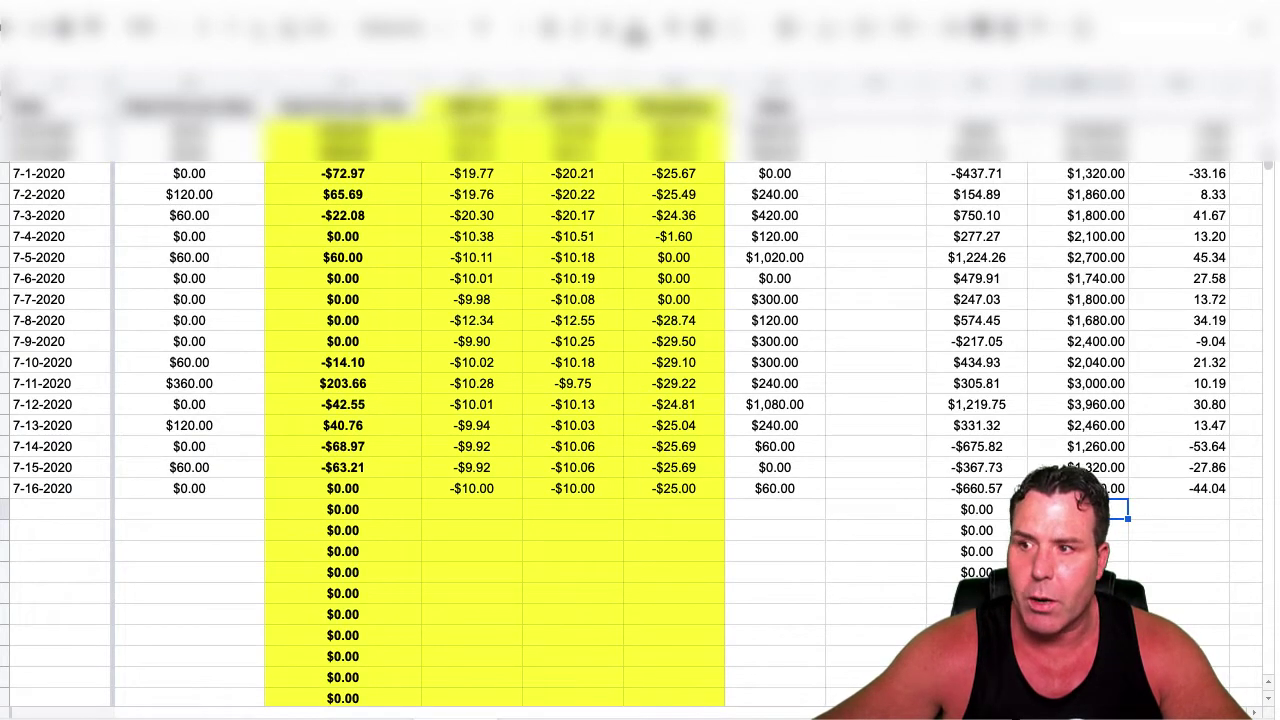
scroll(640, 430, "right", 2)
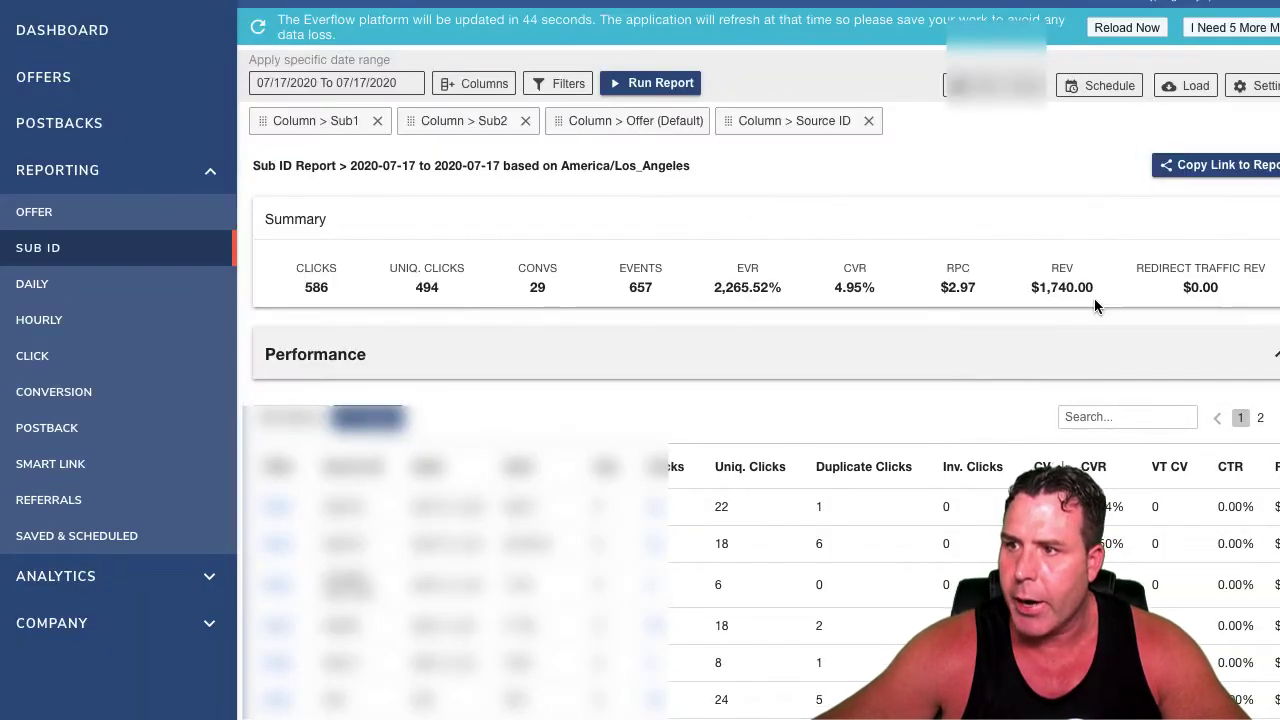
Step: Rerun the Everflow Sub ID report for 17 July 2020 only
left_click(320, 90)
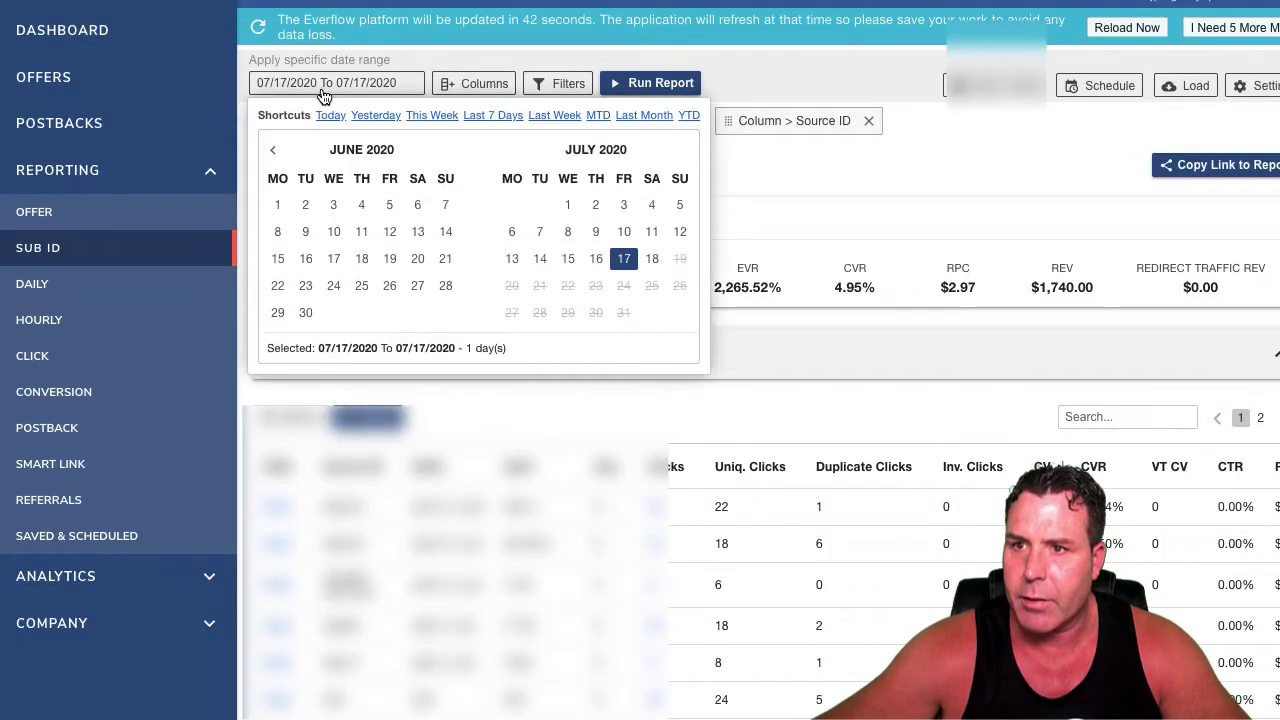
left_click(623, 268)
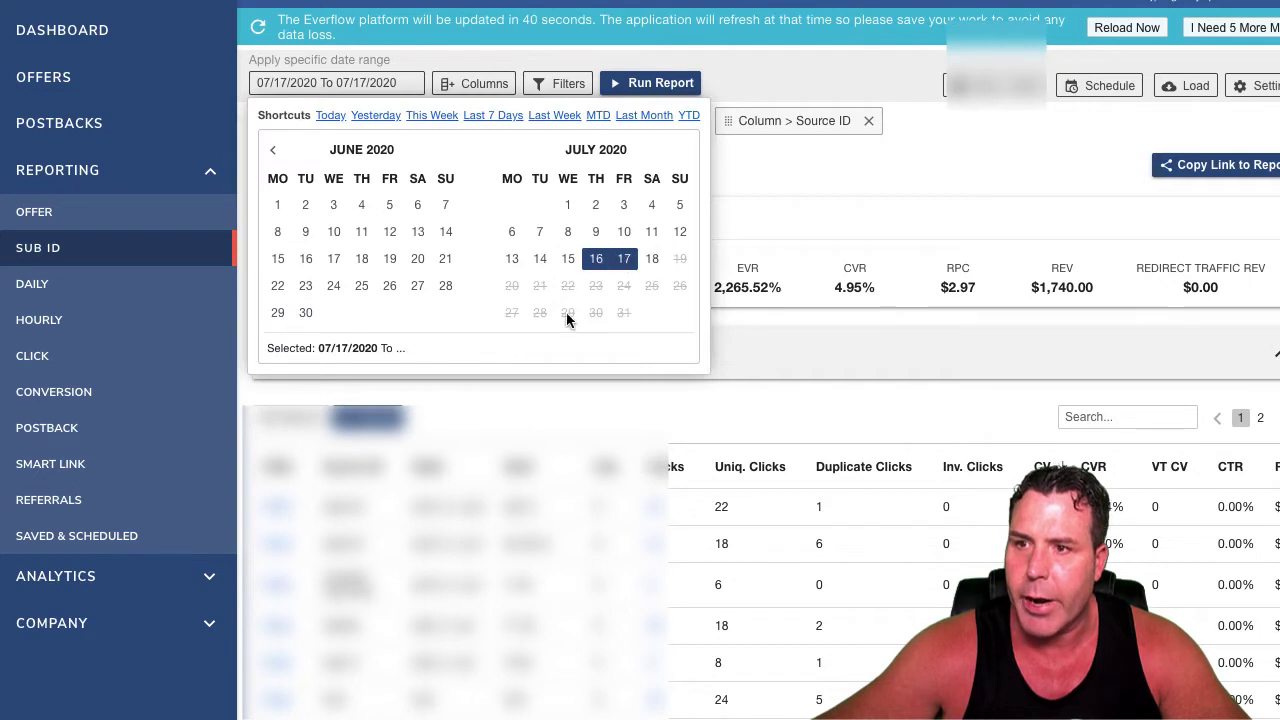
left_click(623, 260)
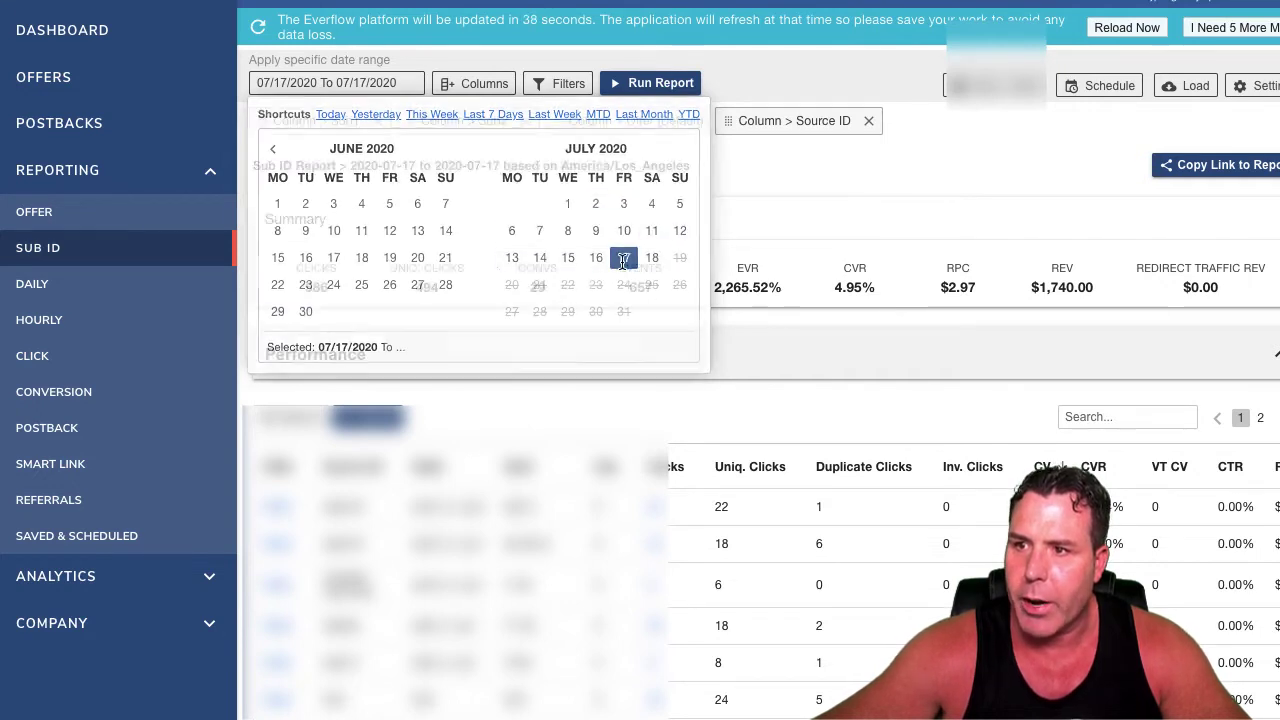
left_click(668, 90)
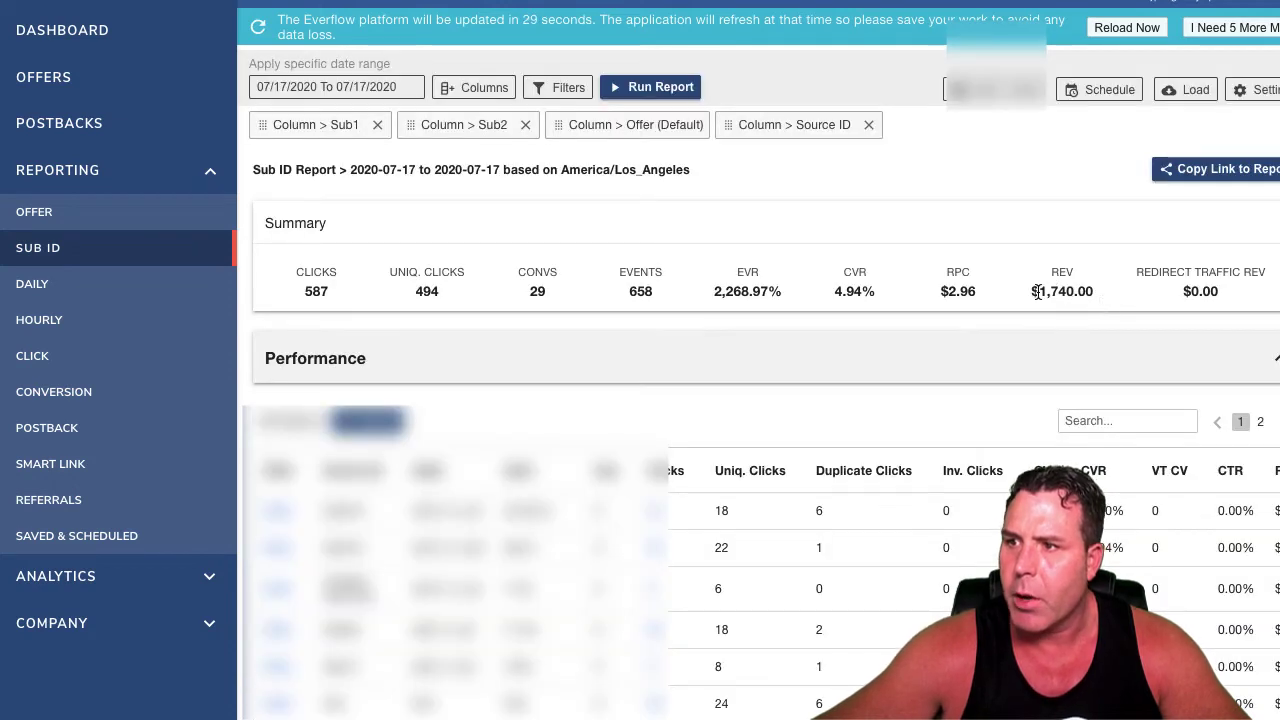
Step: Highlight the $1,740.00 revenue and $2.96 RPC figures in the report
left_click_drag(1031, 294, 1098, 288)
left_click(1093, 292)
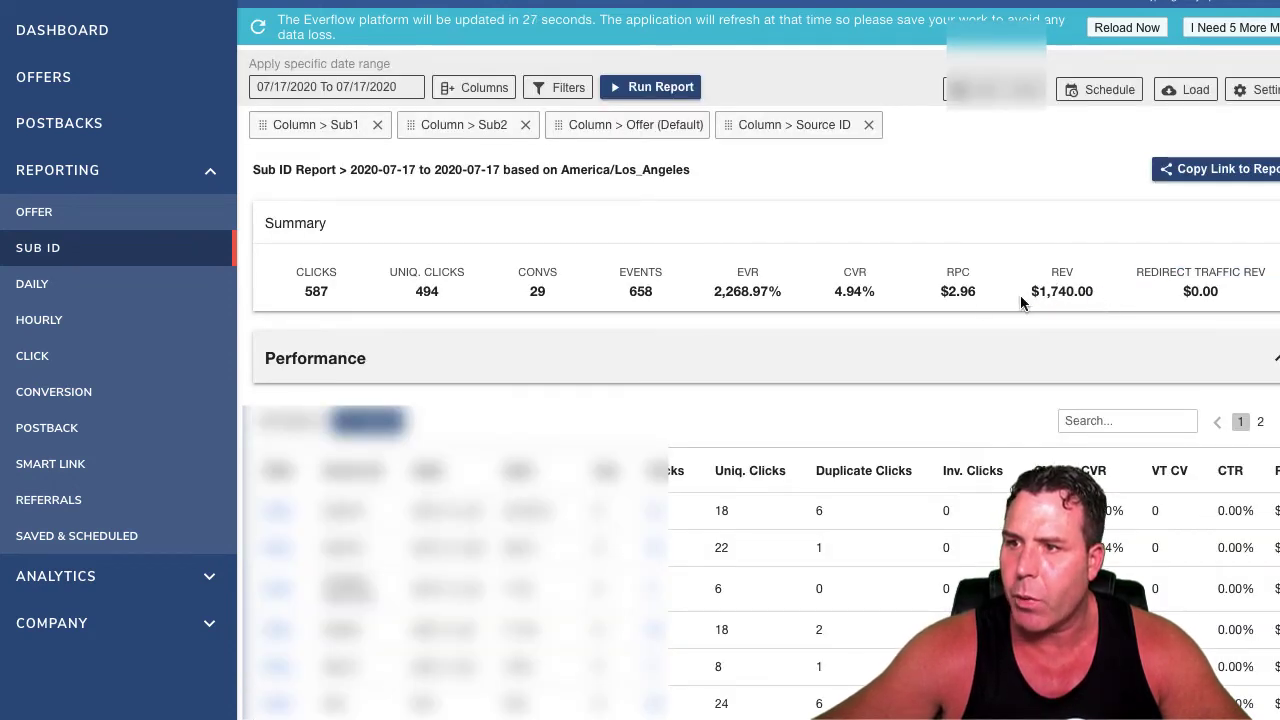
left_click_drag(943, 292, 988, 294)
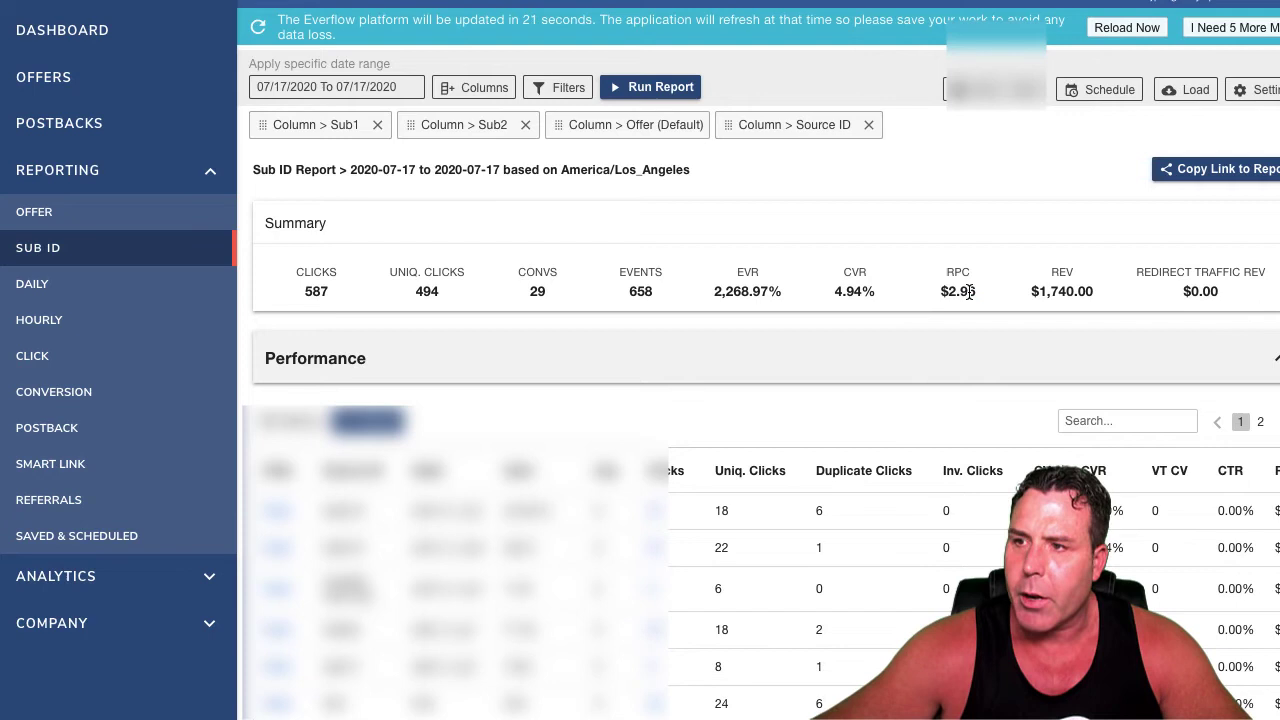
left_click_drag(980, 297, 940, 297)
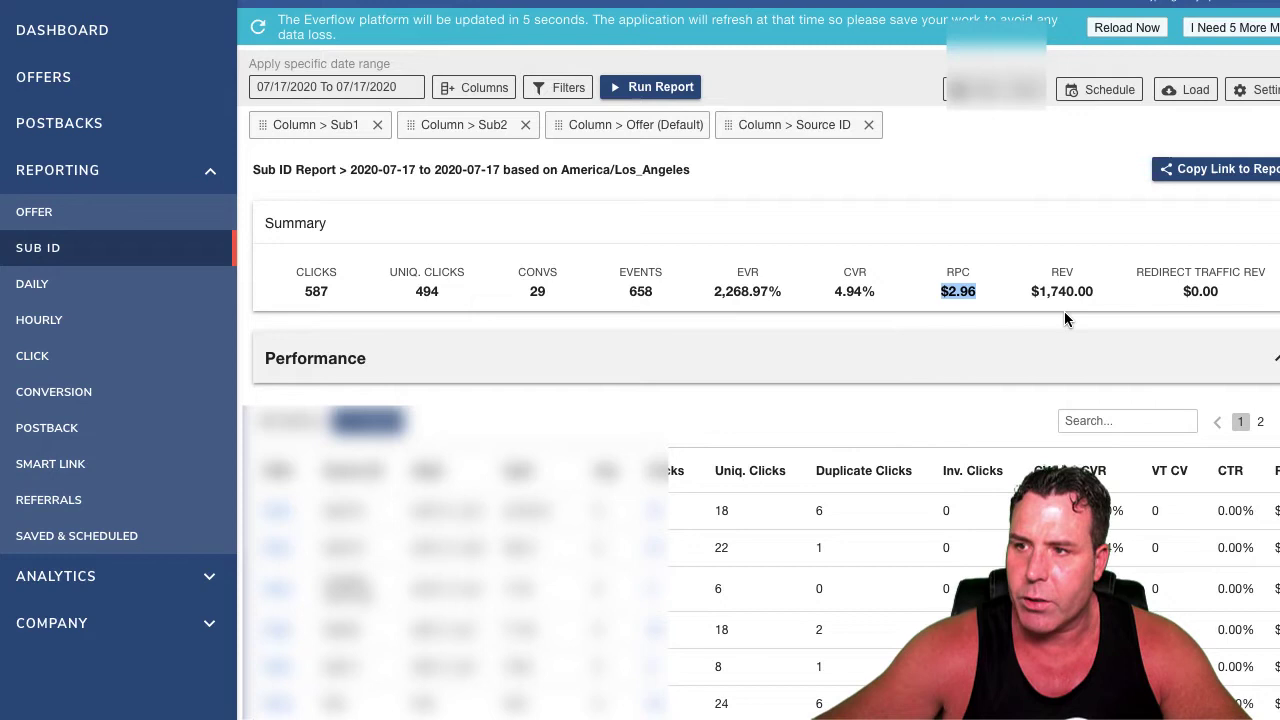
Step: Set the Sub ID report date range to July 14–16, 2020 and rerun it
left_click(367, 92)
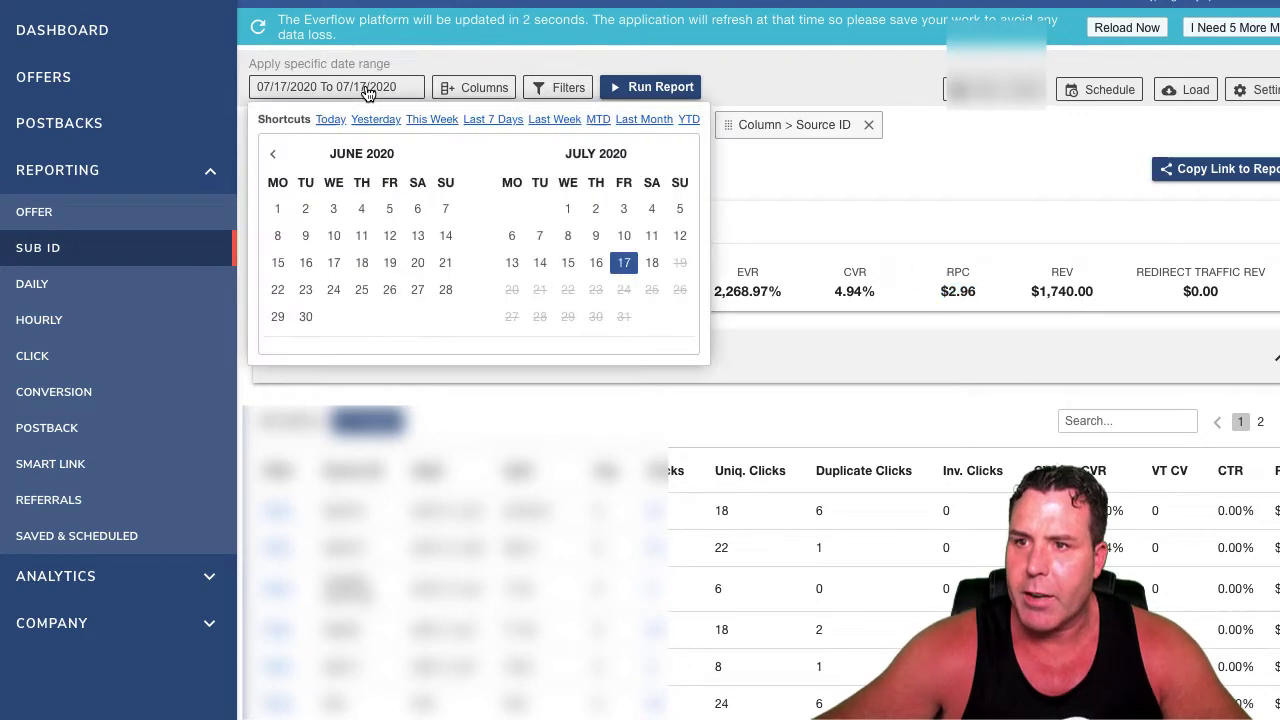
left_click(540, 265)
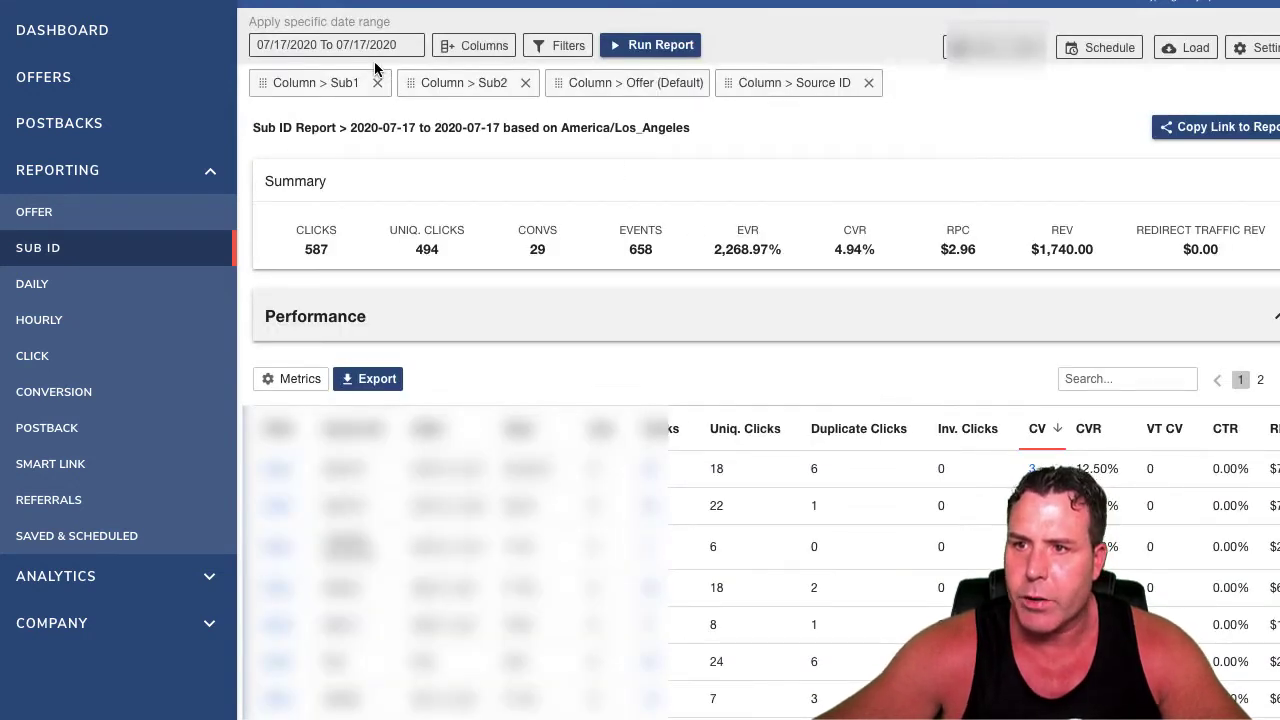
left_click(372, 46)
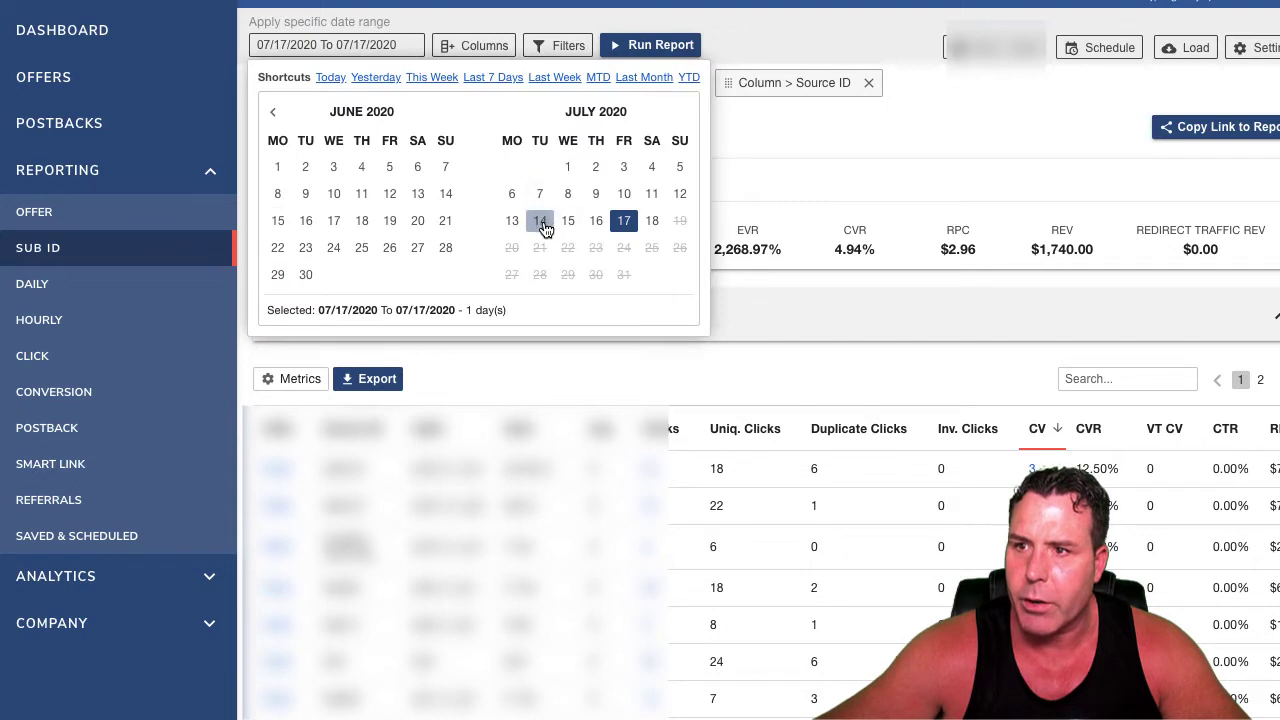
left_click(540, 221)
left_click(594, 223)
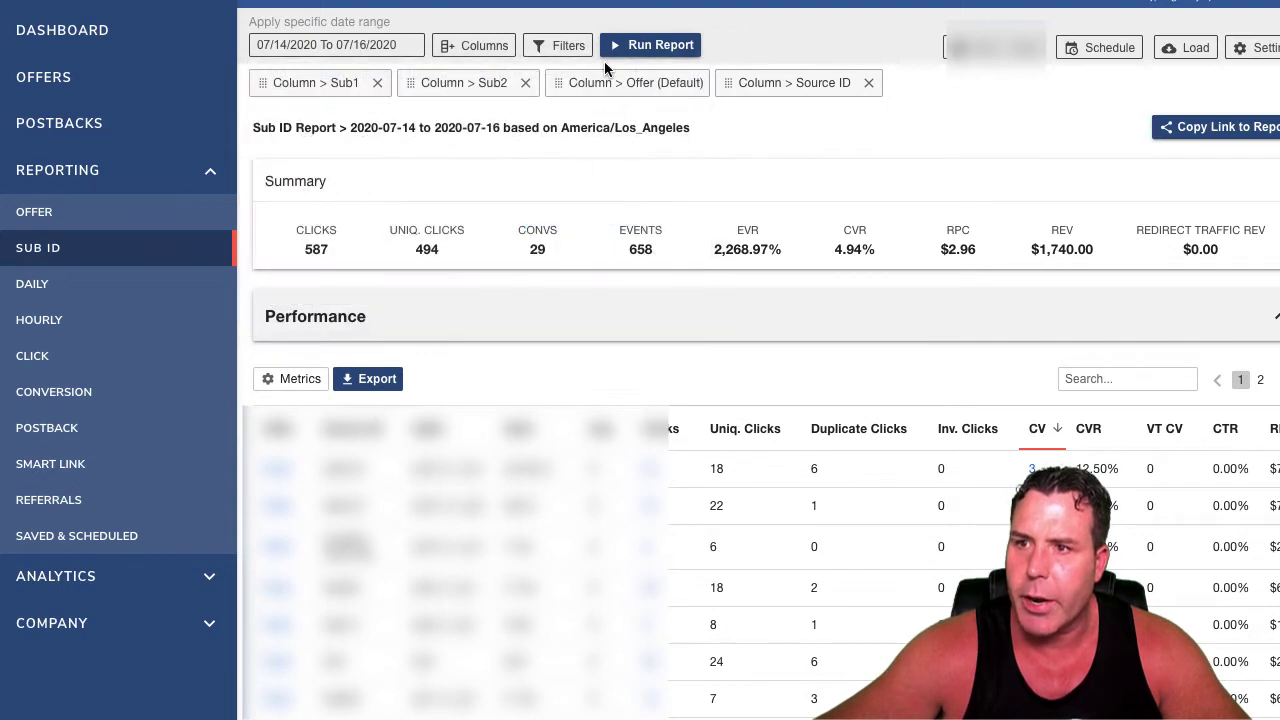
left_click(620, 48)
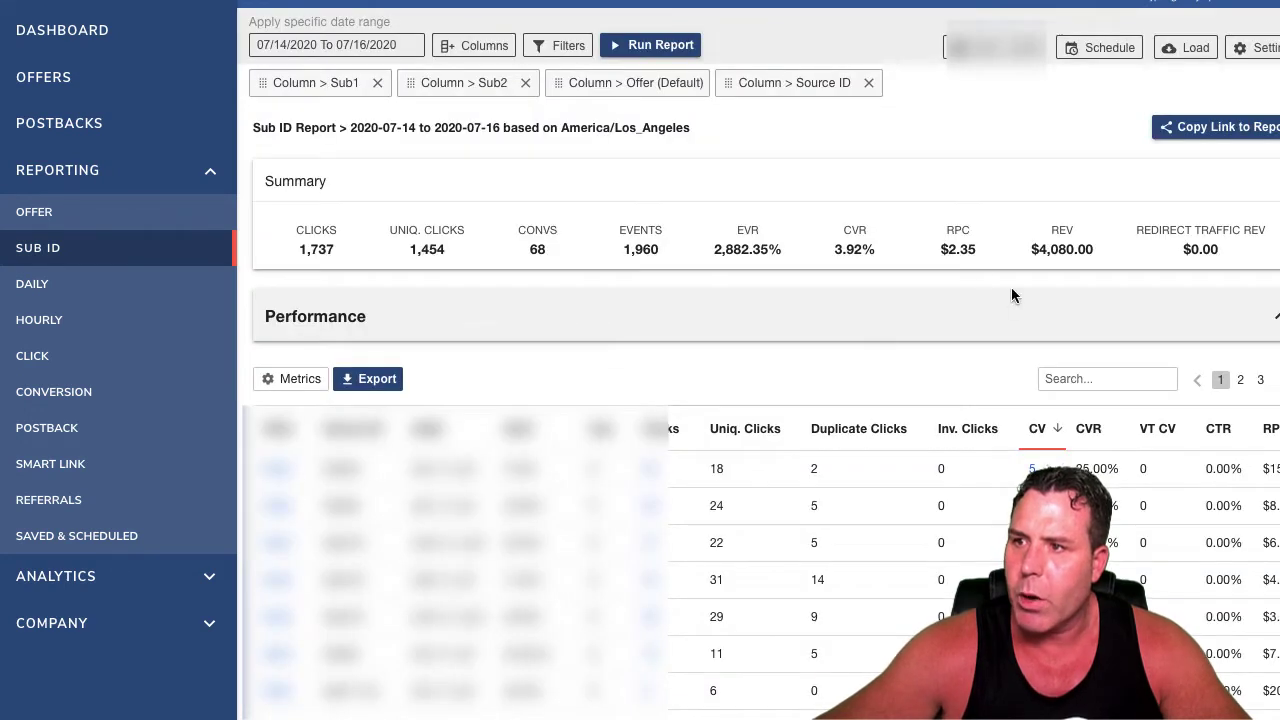
Step: Highlight the $2.35 revenue-per-click figure in the Summary
mouse_move(937, 251)
left_mouse_down()
mouse_move(970, 254)
mouse_move(957, 252)
left_mouse_up()
left_click(976, 254)
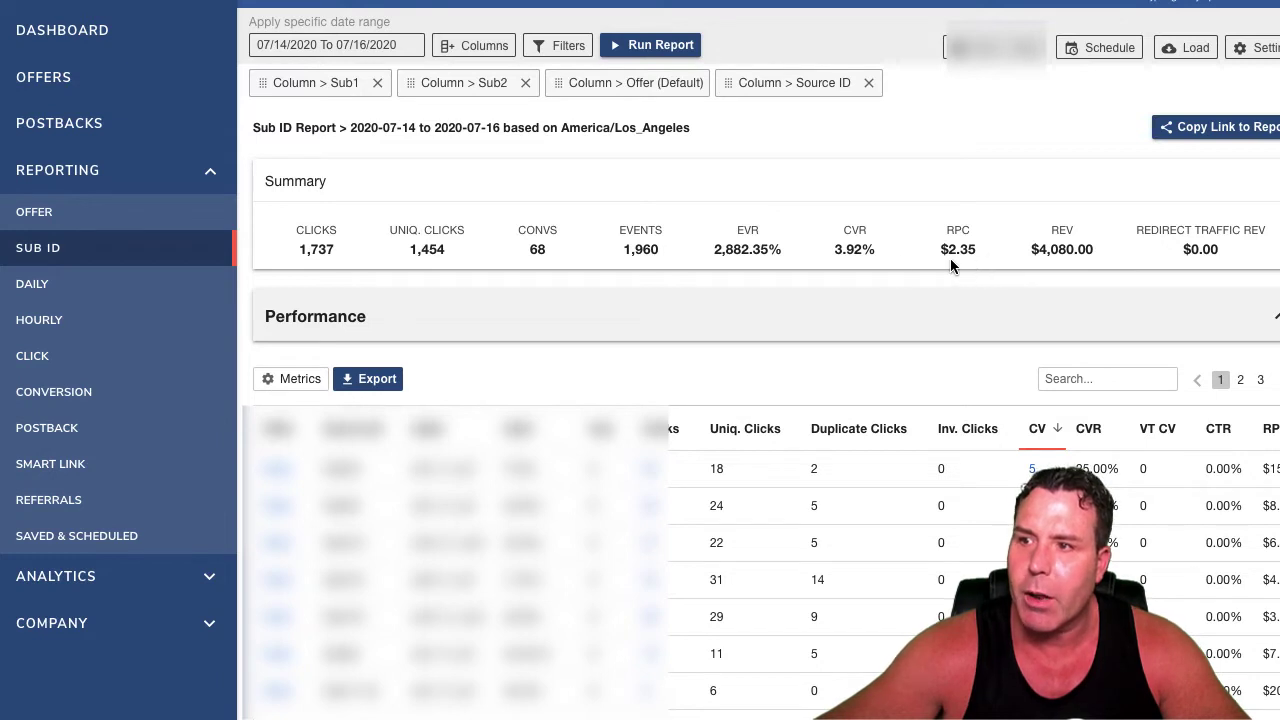
left_click_drag(950, 249, 928, 251)
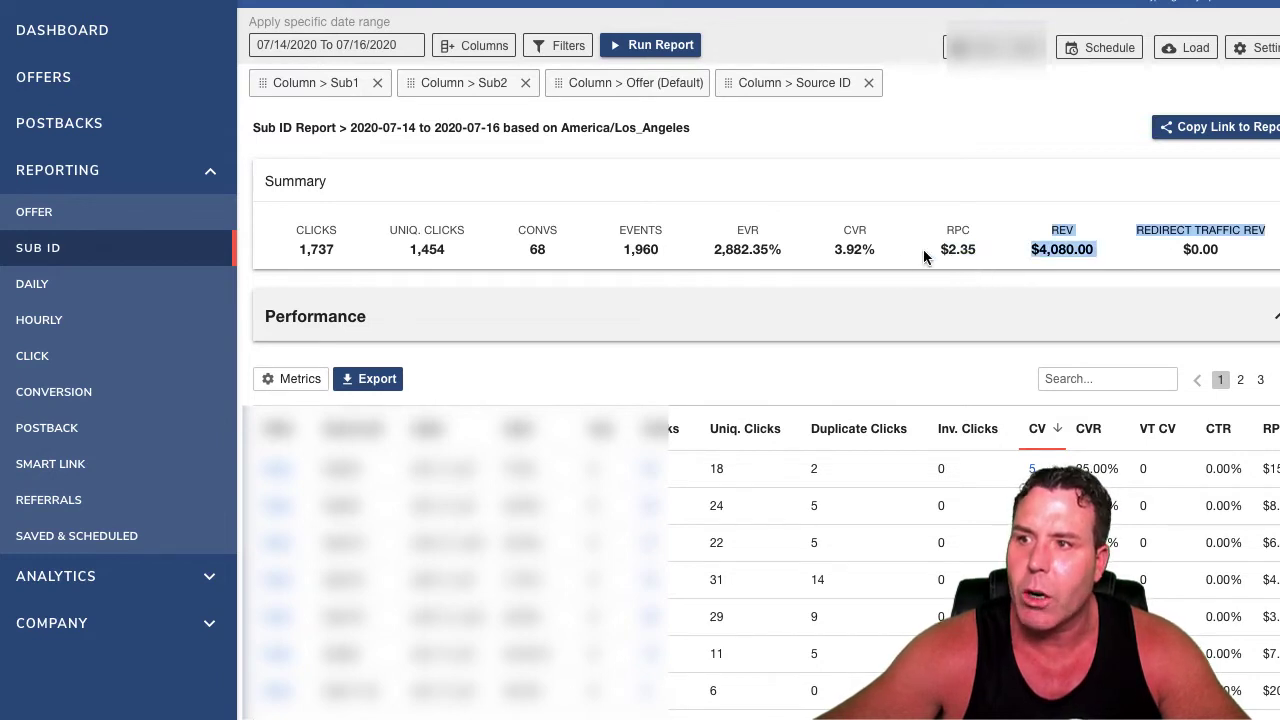
left_click(928, 251)
scroll(967, 268, "down", 1)
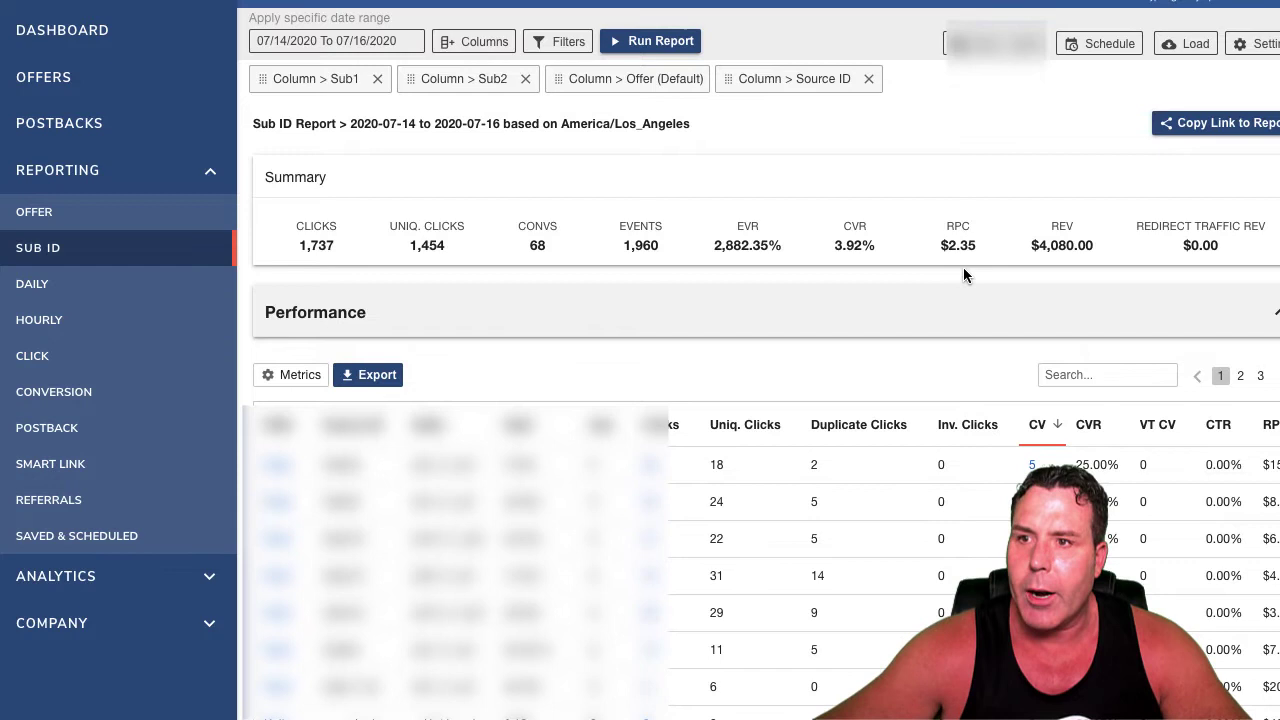
Step: Set the Sub ID report date range to July 1–13, 2020 and rerun it
left_click(364, 50)
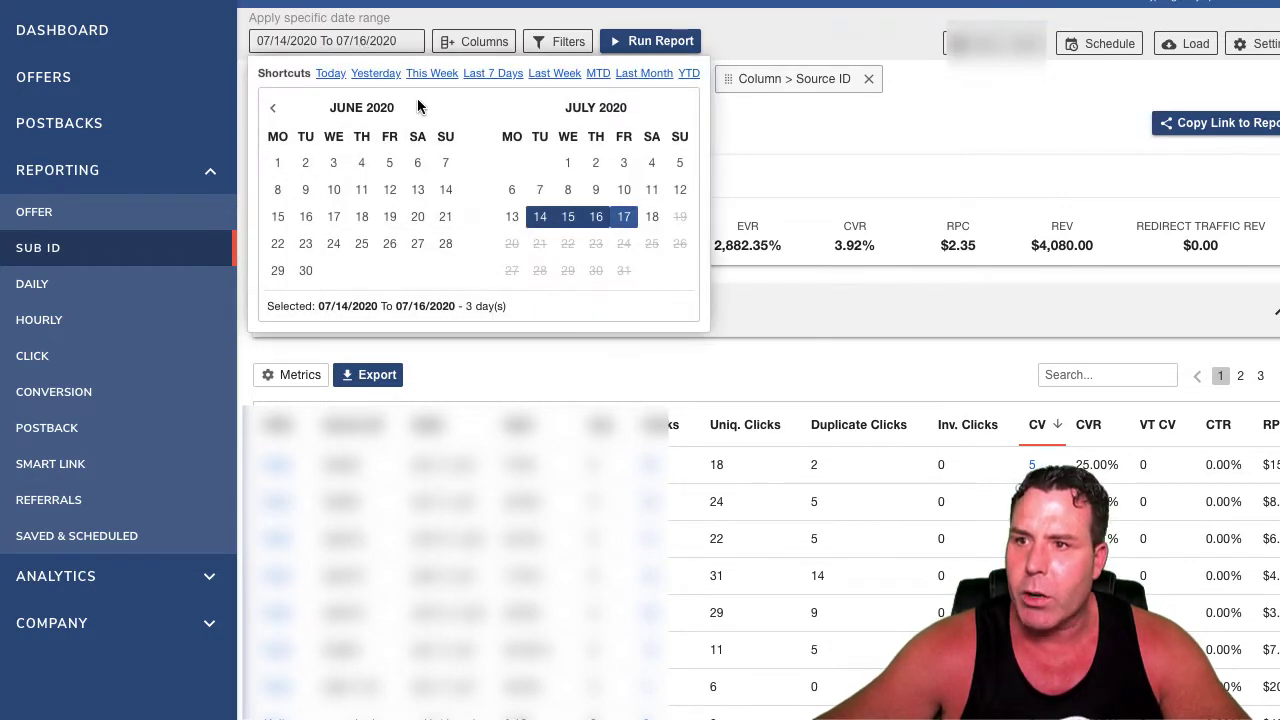
left_click(571, 165)
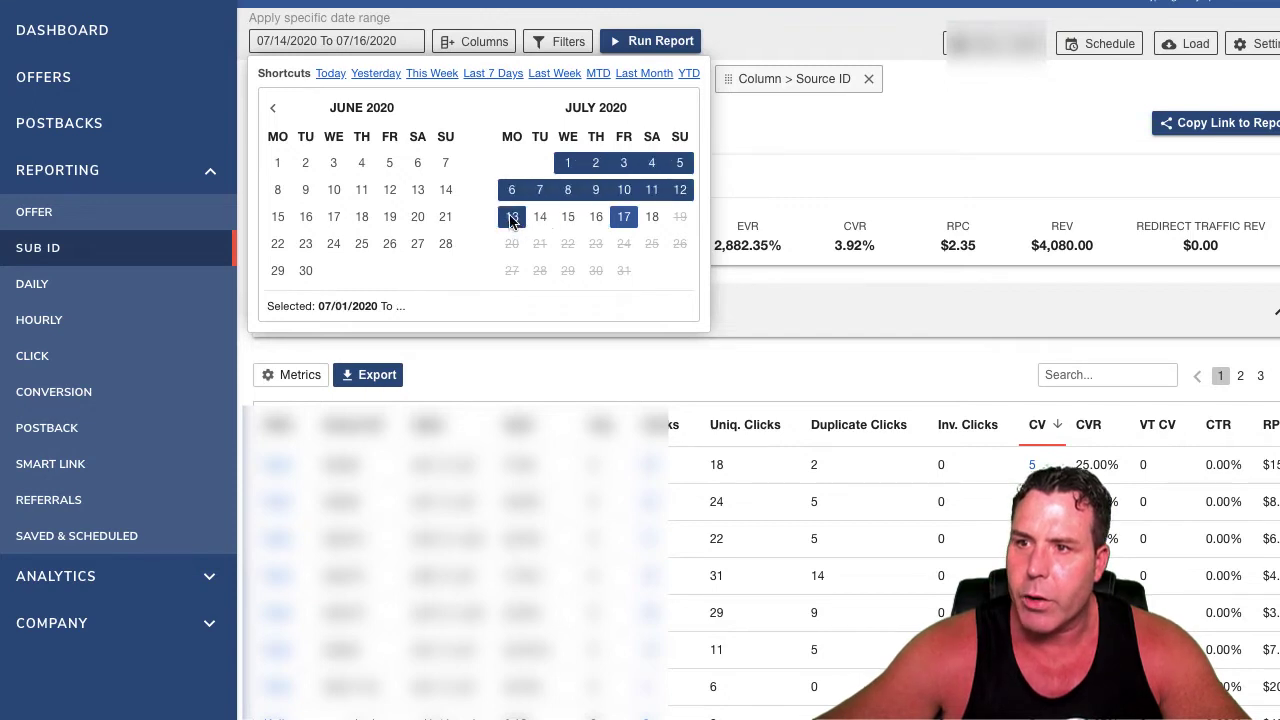
left_click(511, 218)
left_click(650, 42)
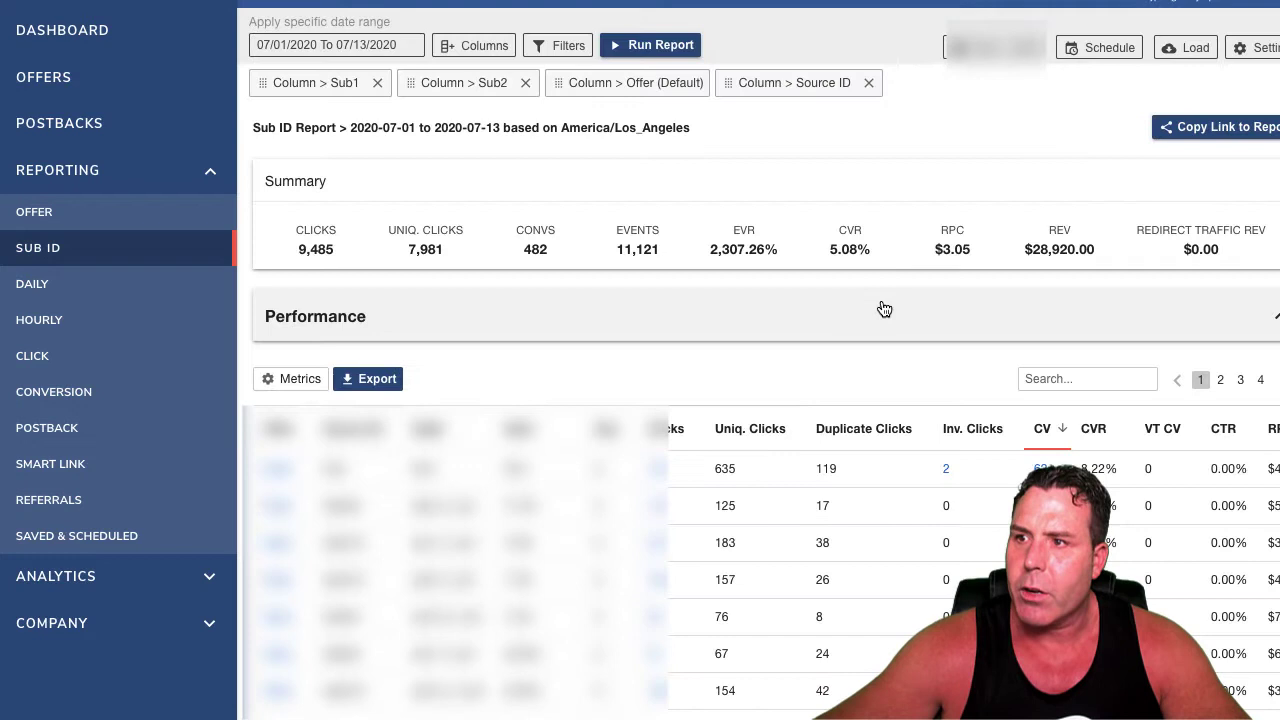
Step: Highlight the $3.05 RPC, revenue and 5.08% conversion rate in the Summary
left_click_drag(974, 250, 983, 254)
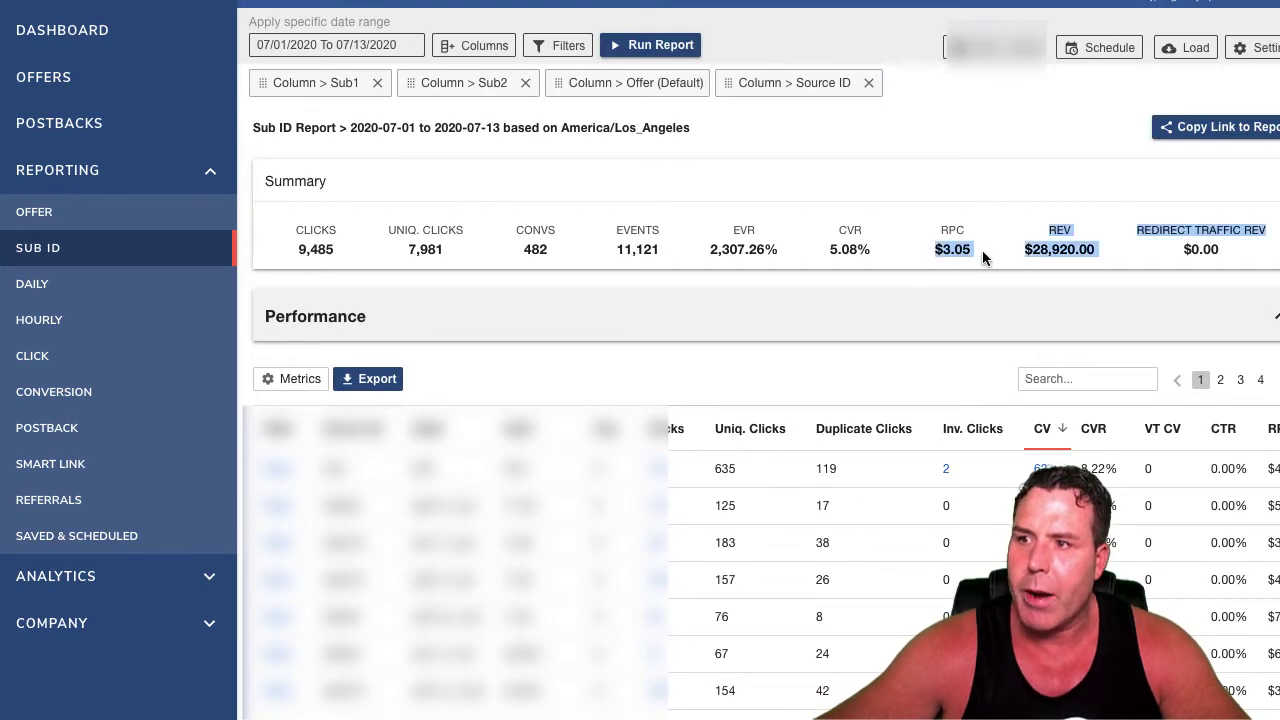
left_click(982, 260)
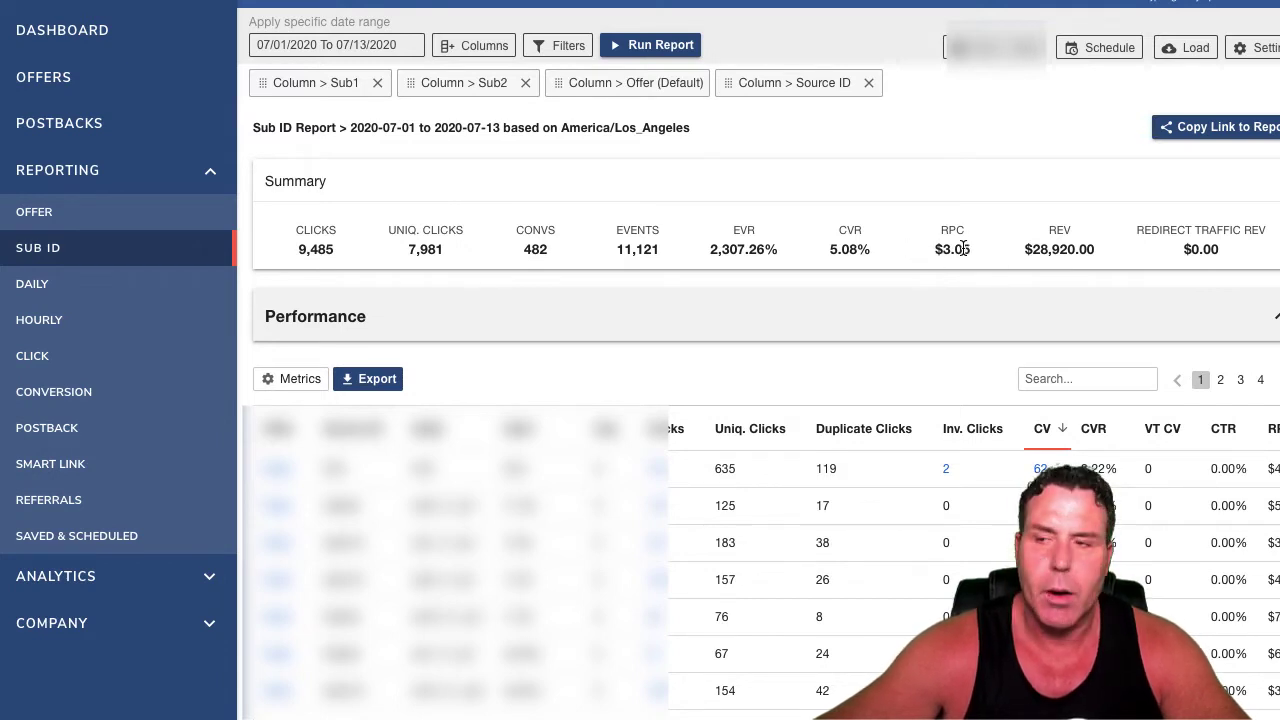
left_click_drag(832, 250, 872, 253)
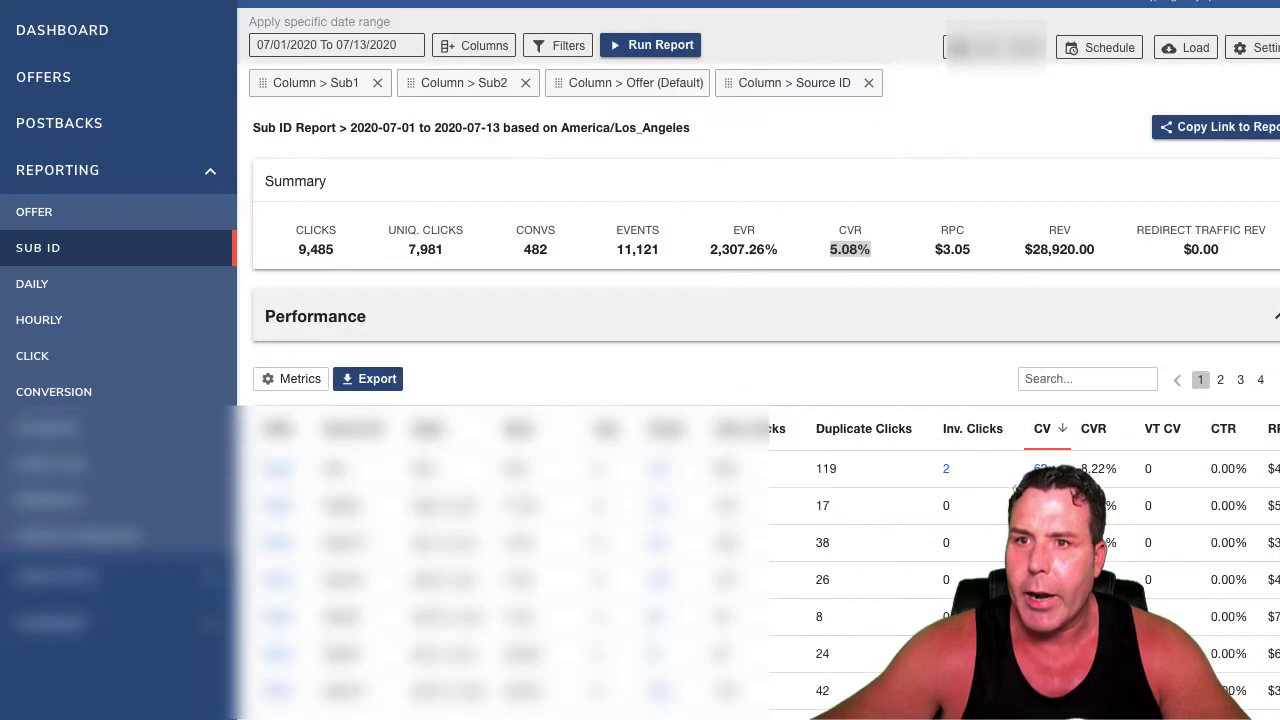
Step: Set the Sub ID report back to July 17, 2020 alone and rerun it
left_click(364, 50)
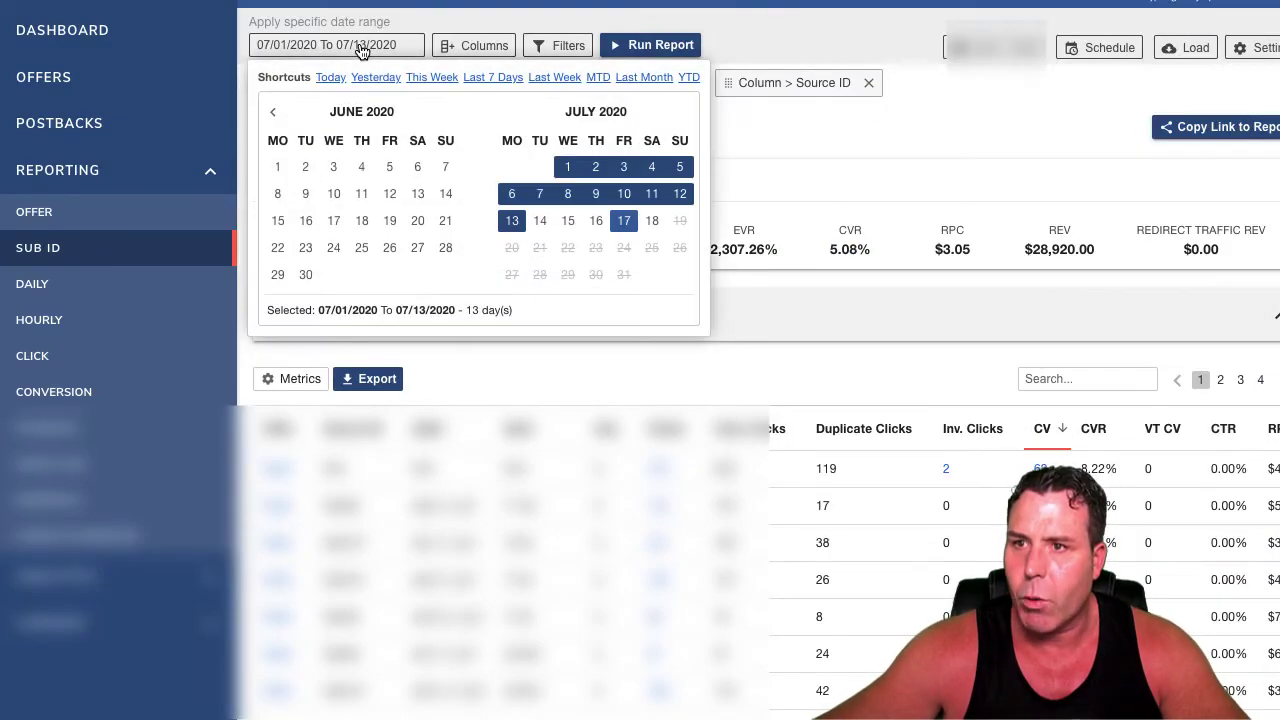
left_click(624, 222)
left_click(624, 222)
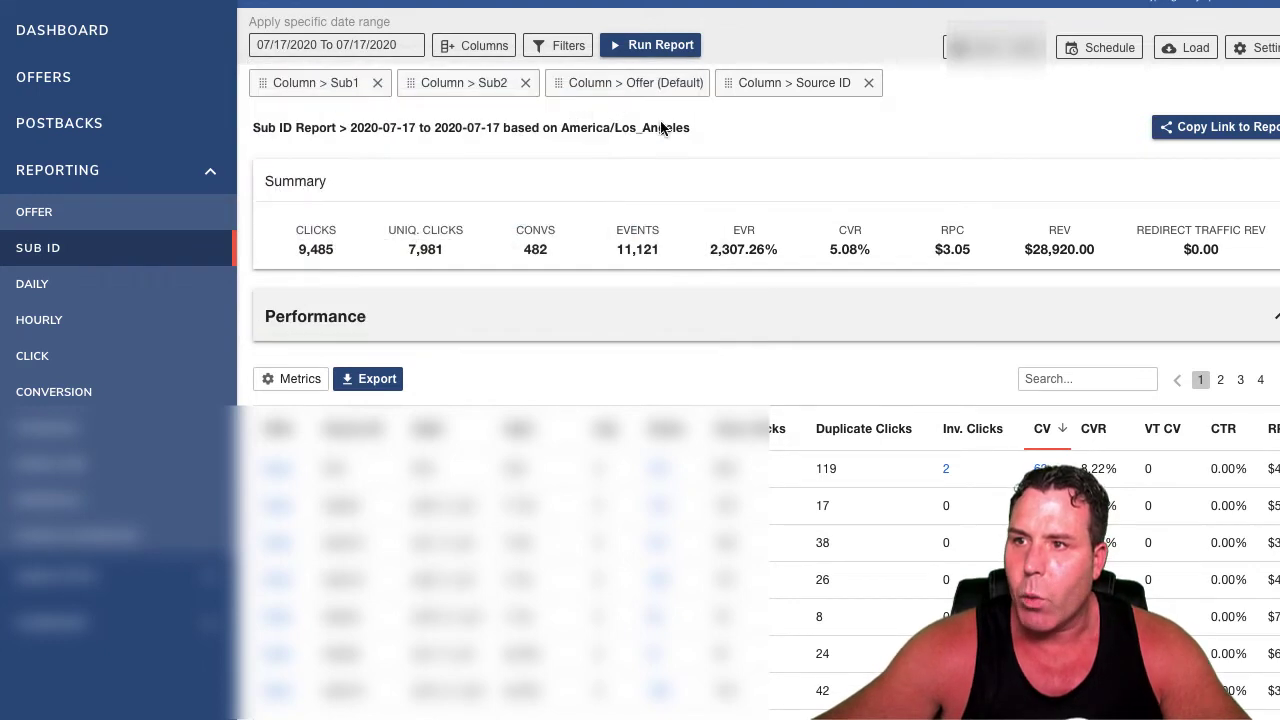
left_click(668, 45)
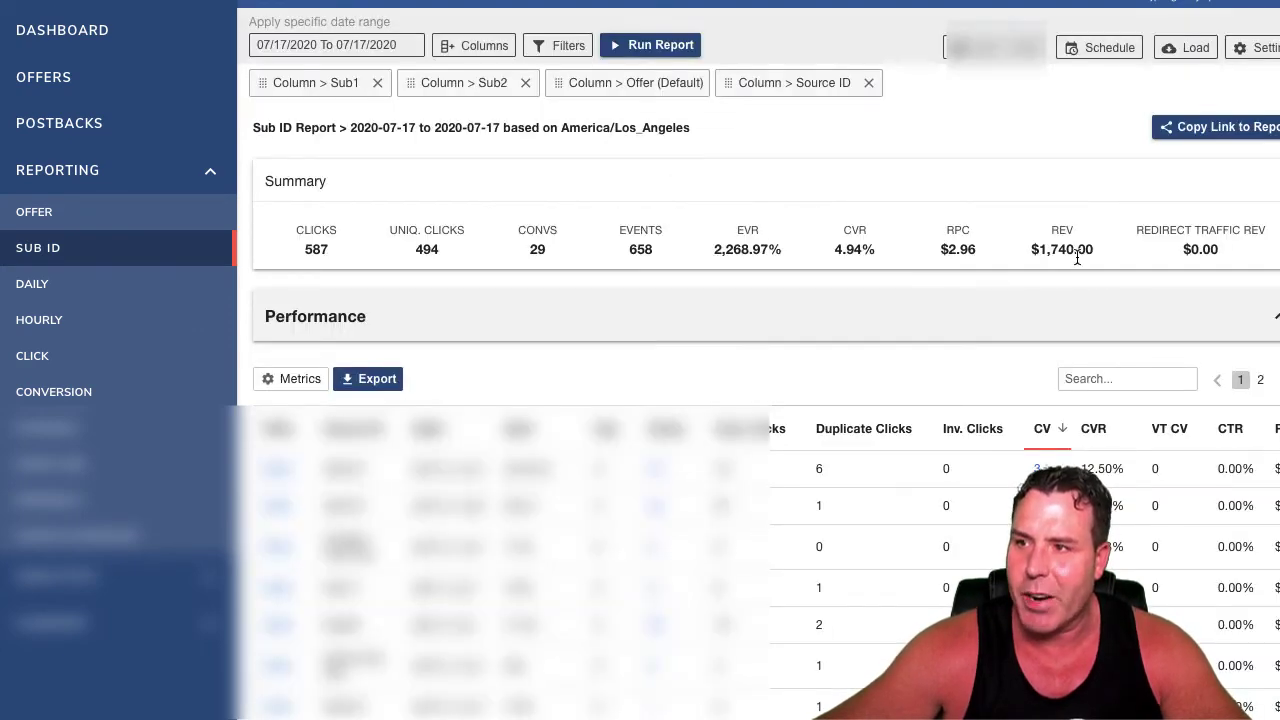
Step: Highlight the $1,740.00 revenue figure in the Summary
left_click_drag(1112, 260, 1060, 253)
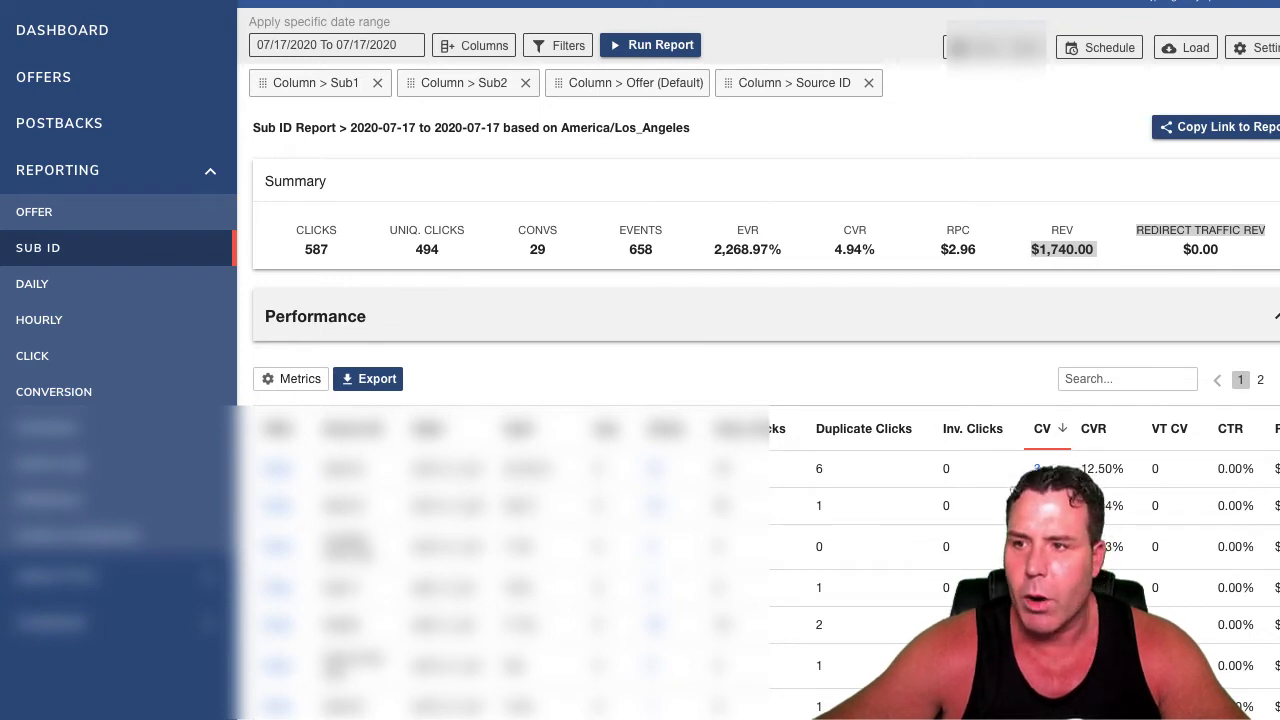
scroll(1228, 598, "down", 1)
scroll(1228, 598, "down", 1)
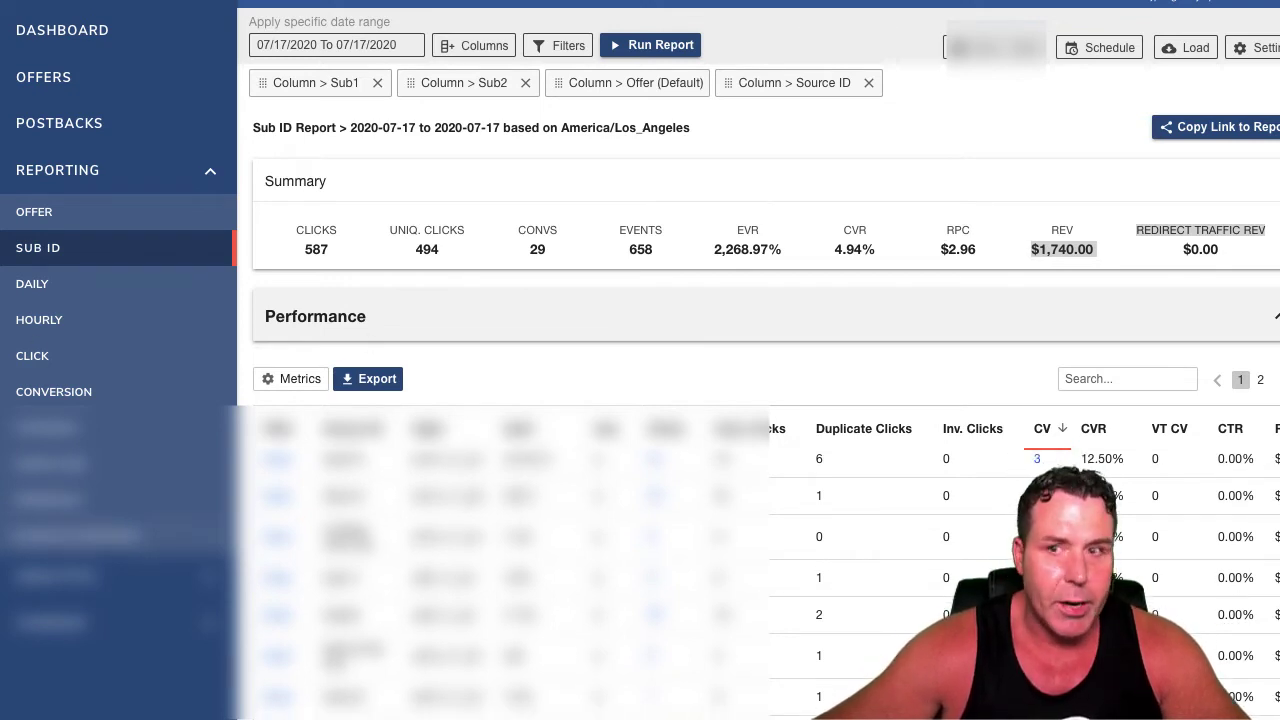
left_click(1100, 254)
left_click_drag(1100, 254, 1048, 250)
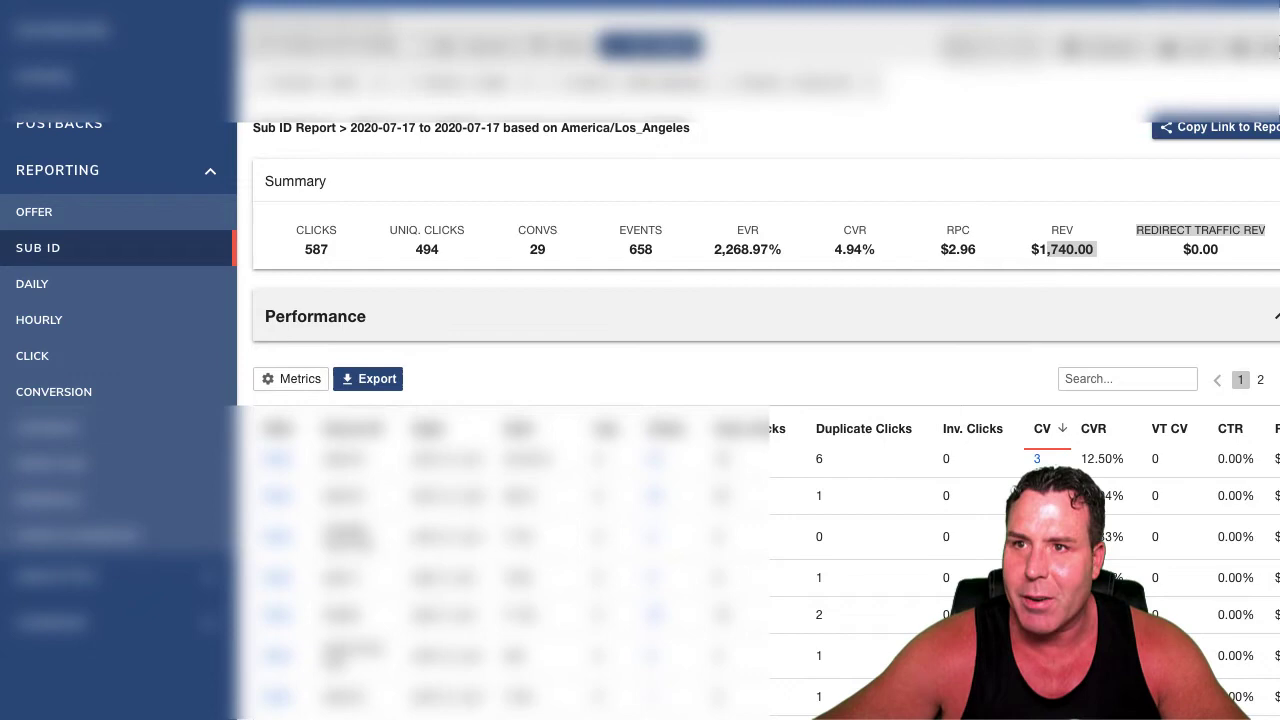
Step: In Google Sheets, add an AVERAGE formula over the values -53.64 through -44.04
key("alt+Tab")
key("alt+Tab")
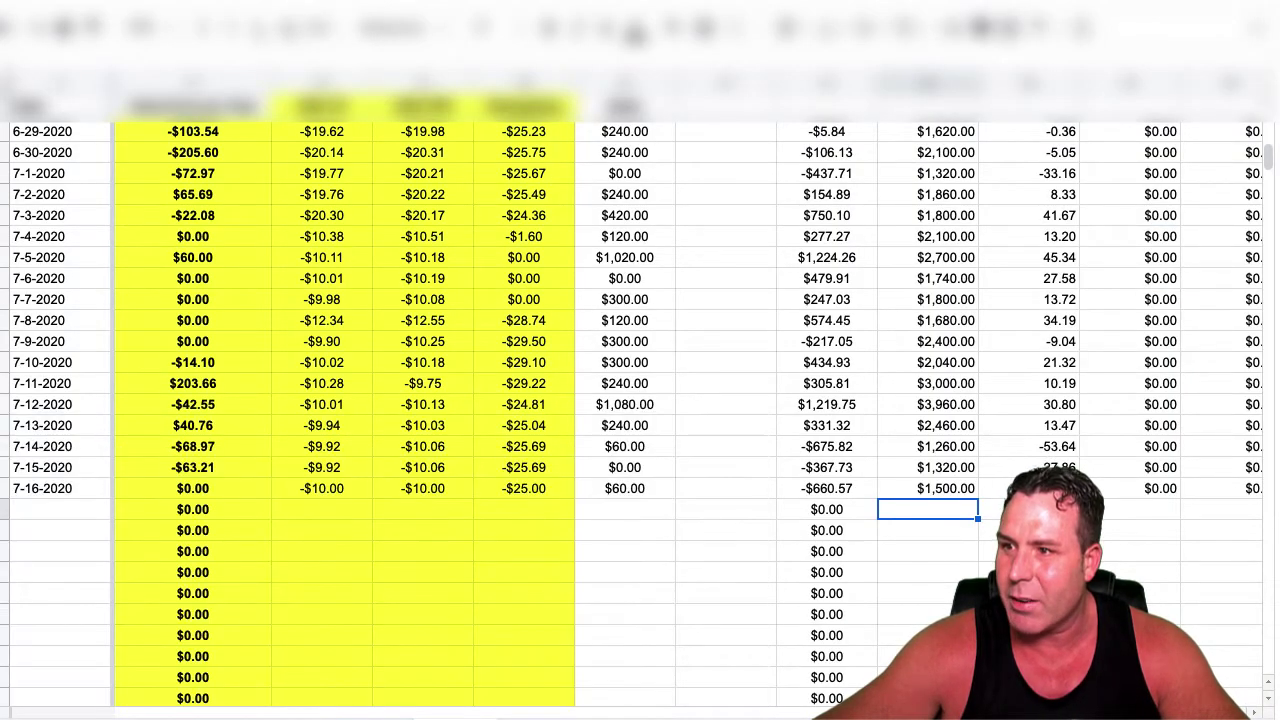
left_click(990, 512)
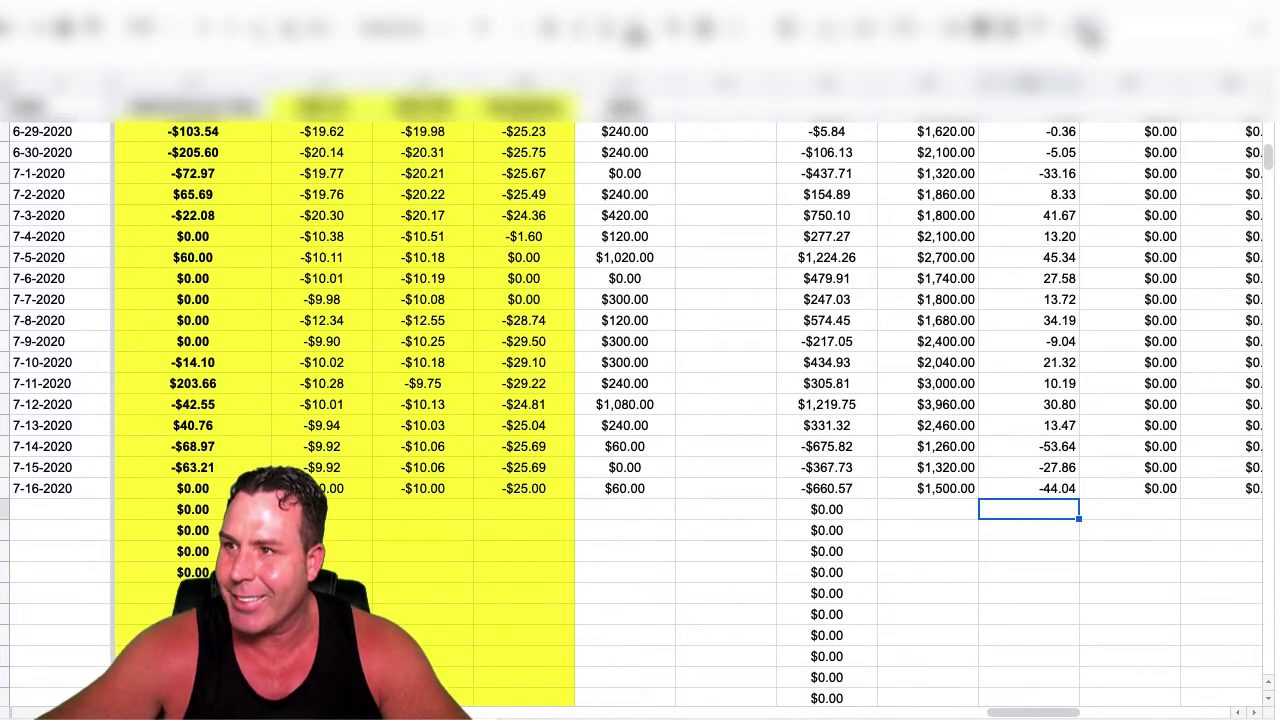
left_click(1087, 30)
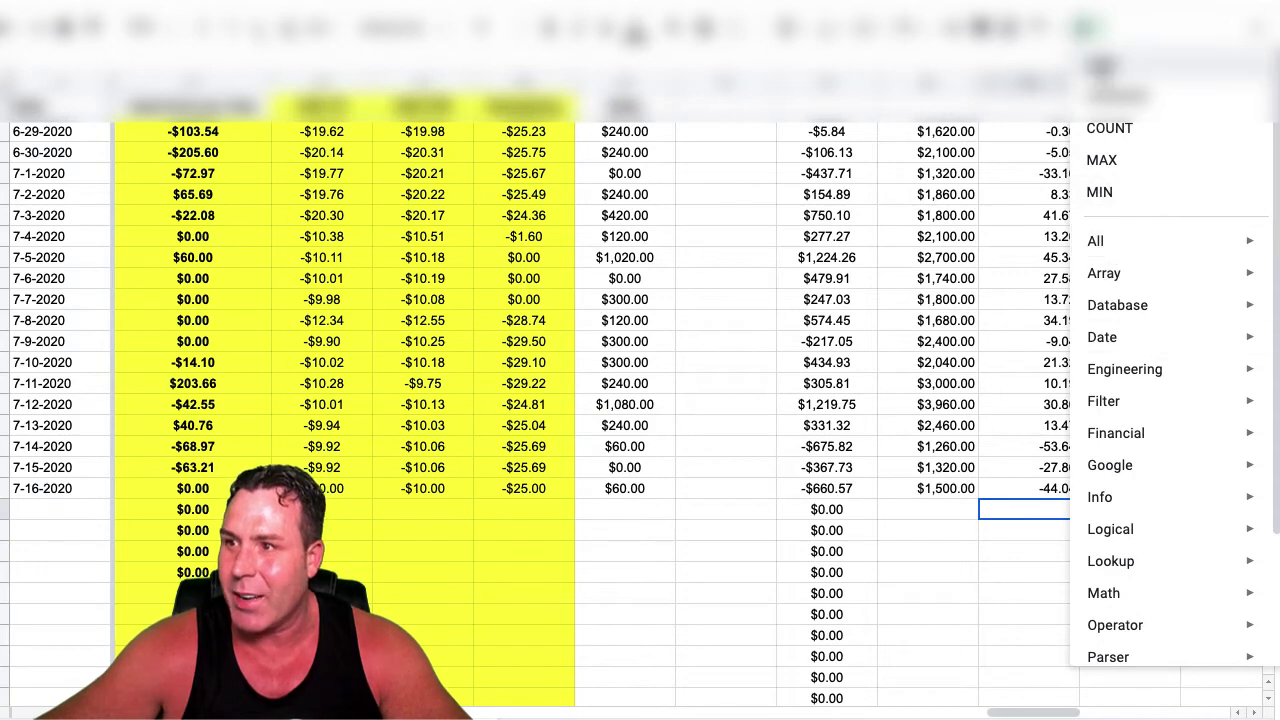
left_click(1108, 96)
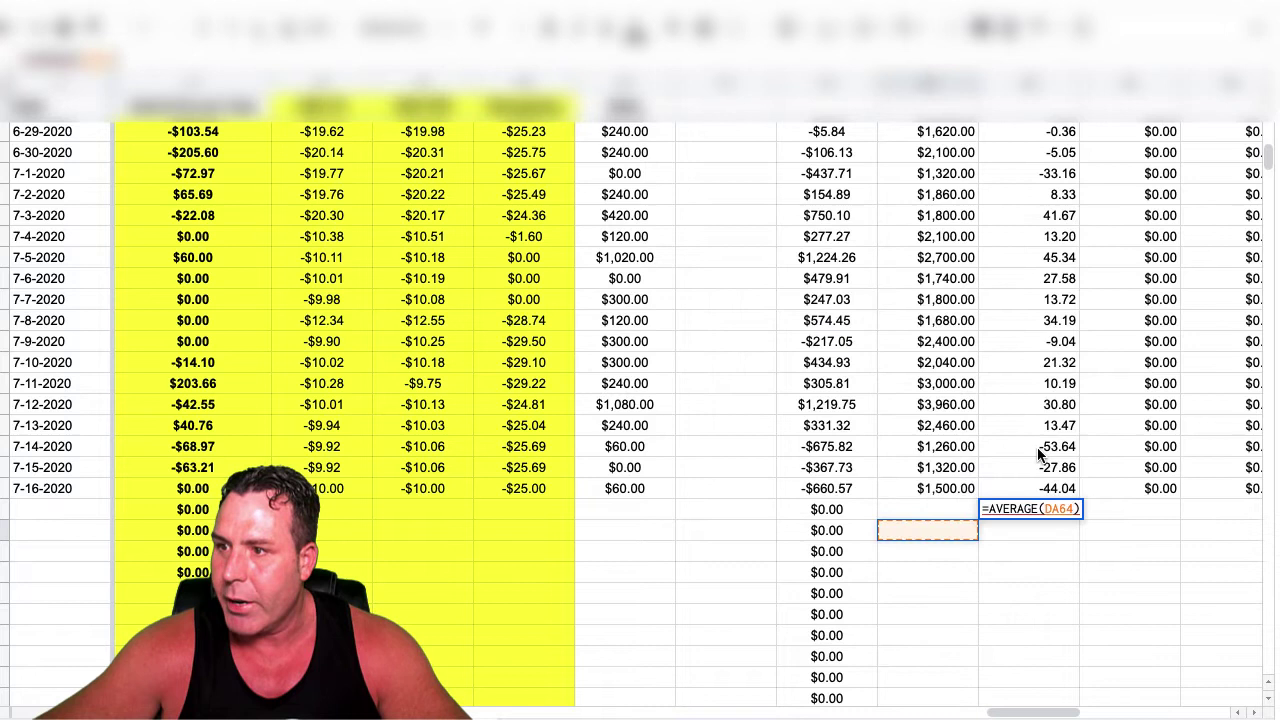
left_click_drag(1043, 448, 1043, 490)
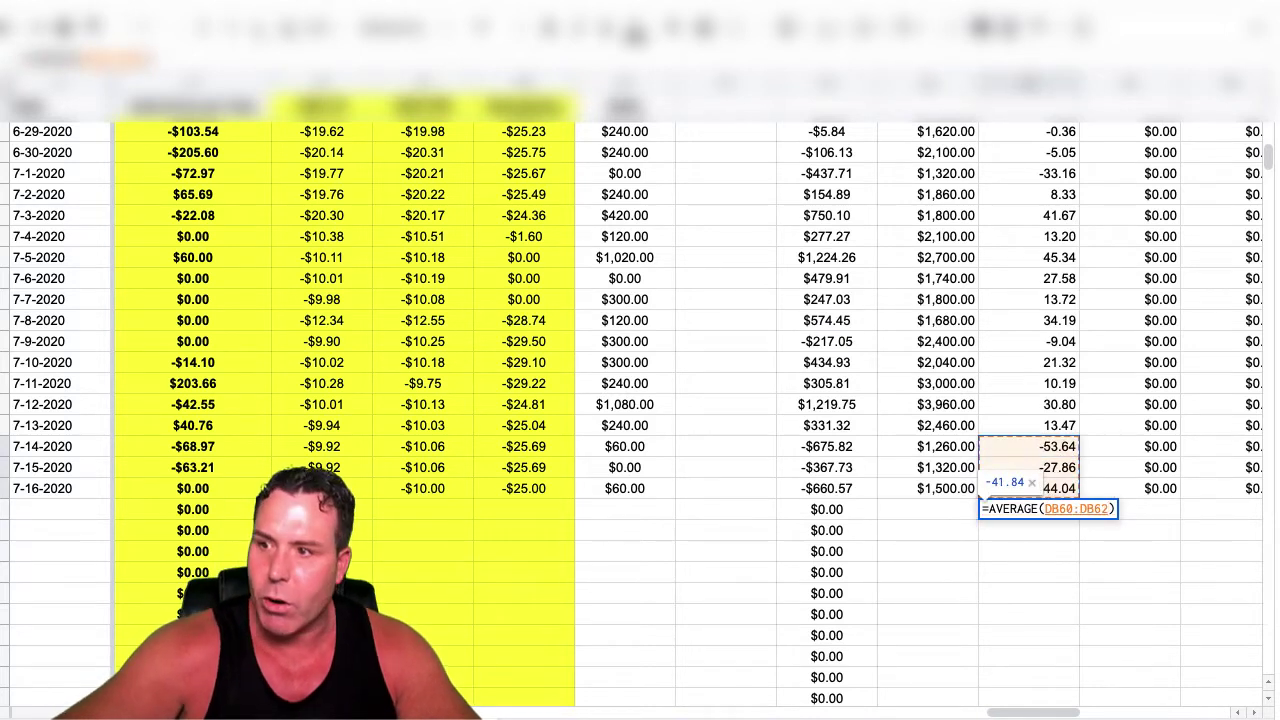
key("Return")
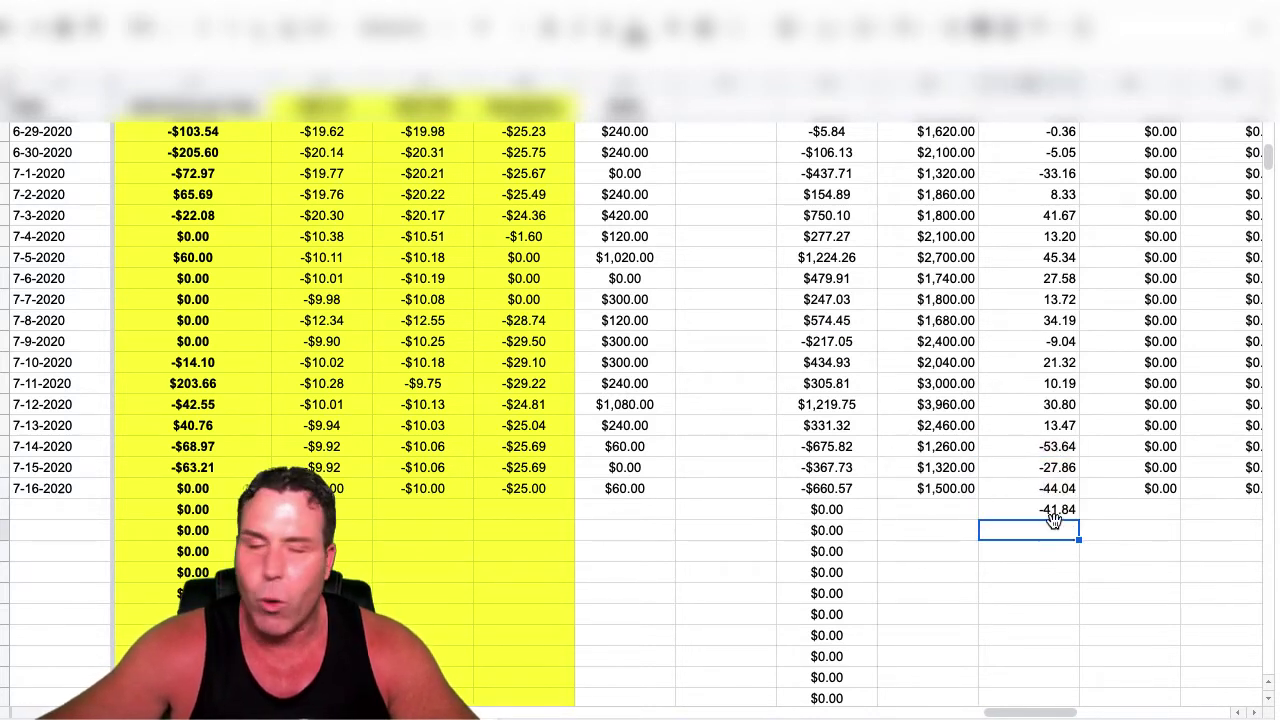
Step: Delete the -41.84 average result and scroll the tracker back into view
left_click(1033, 512)
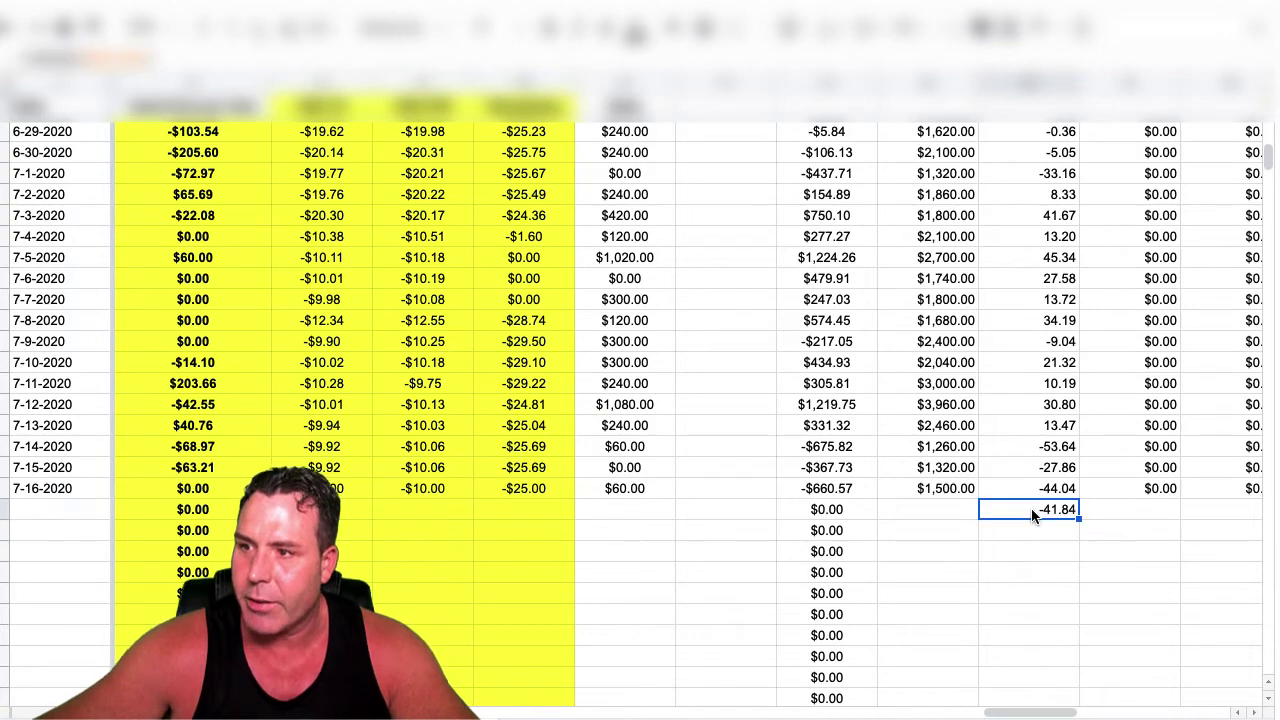
key("Delete")
scroll(948, 578, "down", 12)
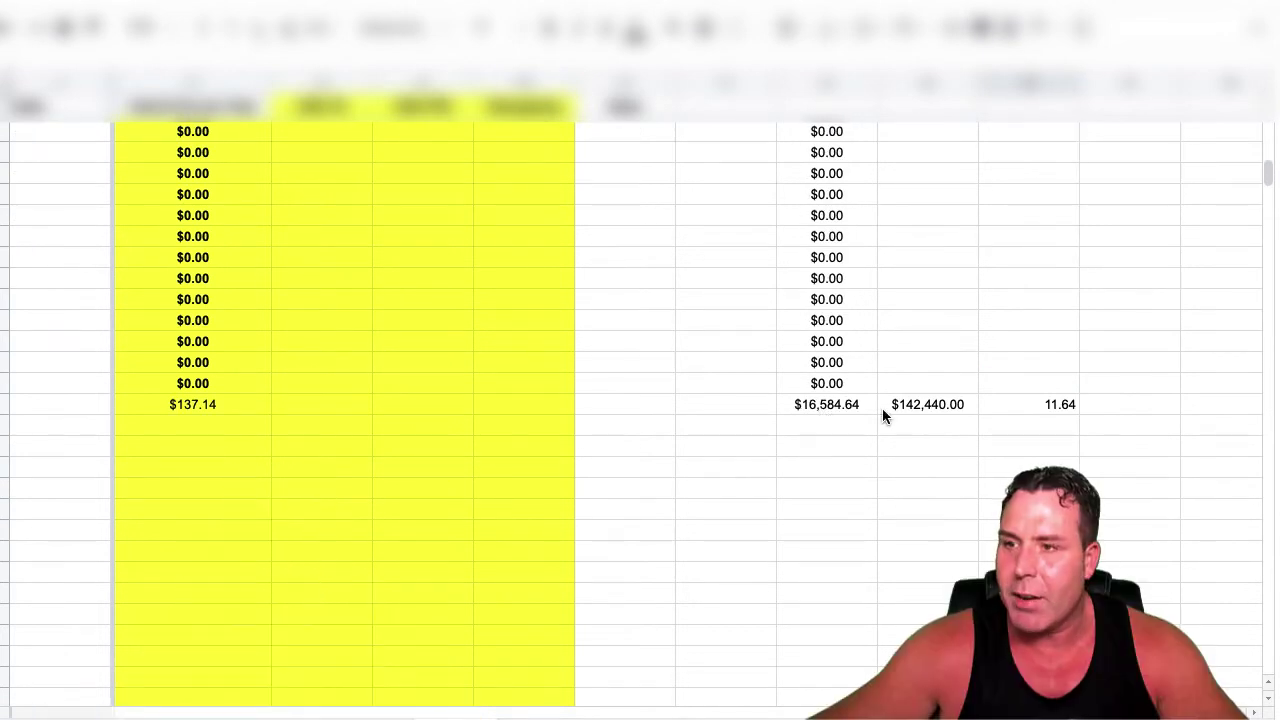
scroll(870, 422, "up", 1)
scroll(870, 420, "up", 10)
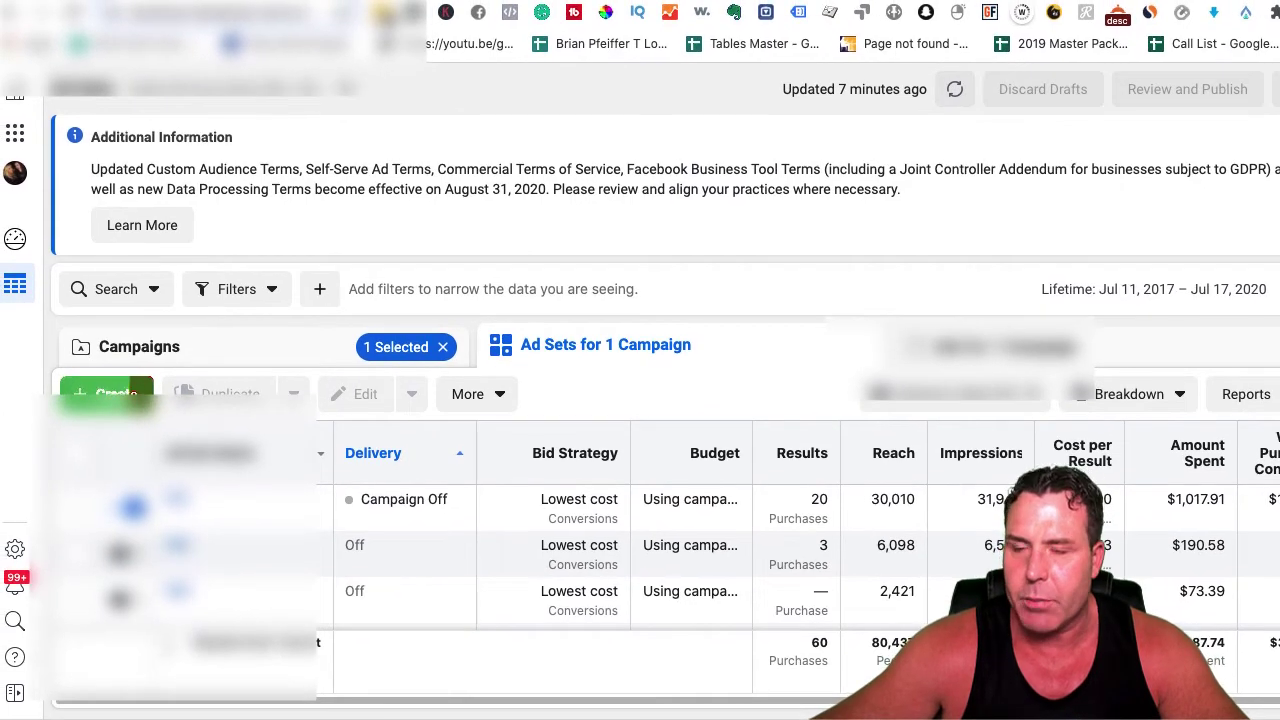
Step: Check the campaigns list, return to the campaign's ad sets, and leave the date range unchanged
left_click(234, 346)
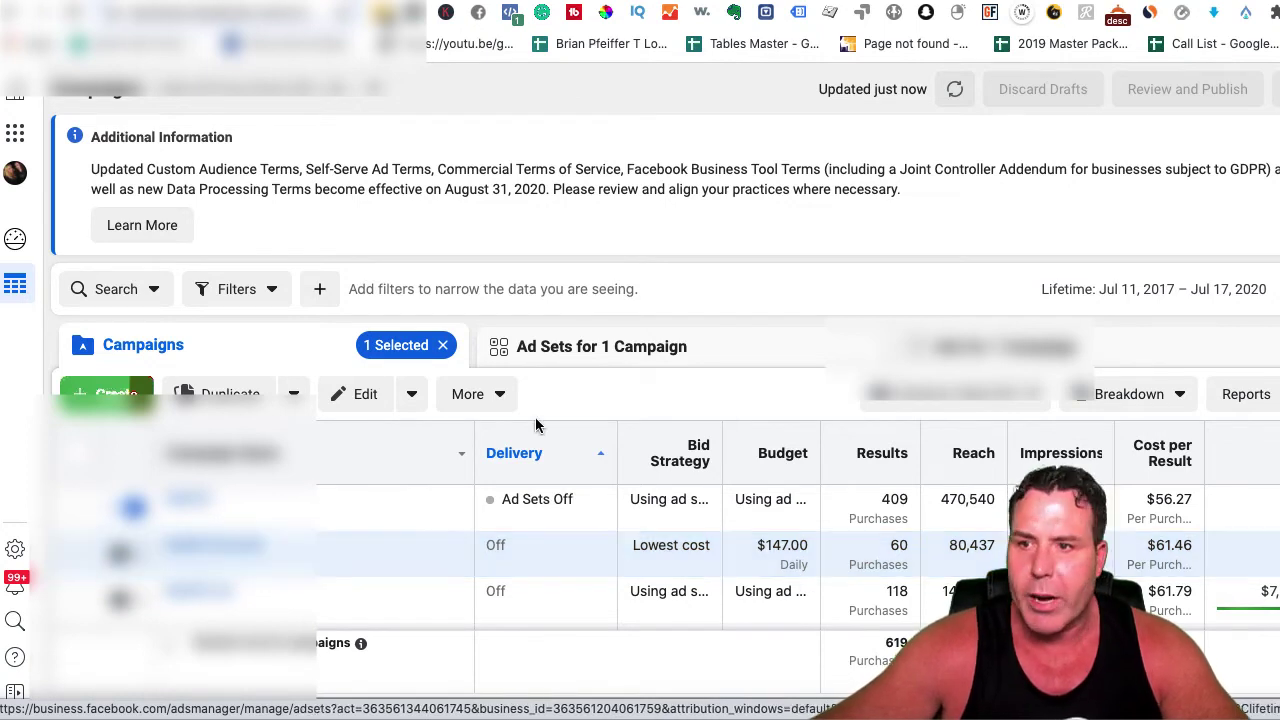
left_click(670, 358)
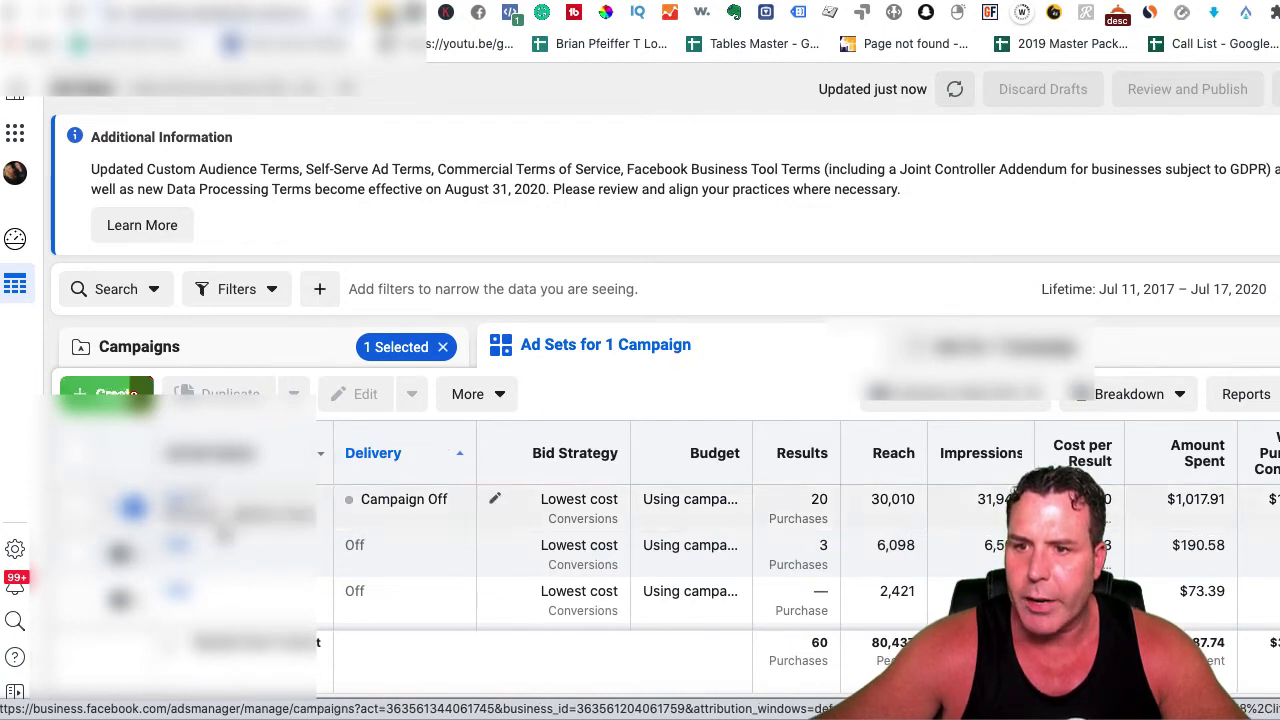
scroll(225, 535, "down", 1)
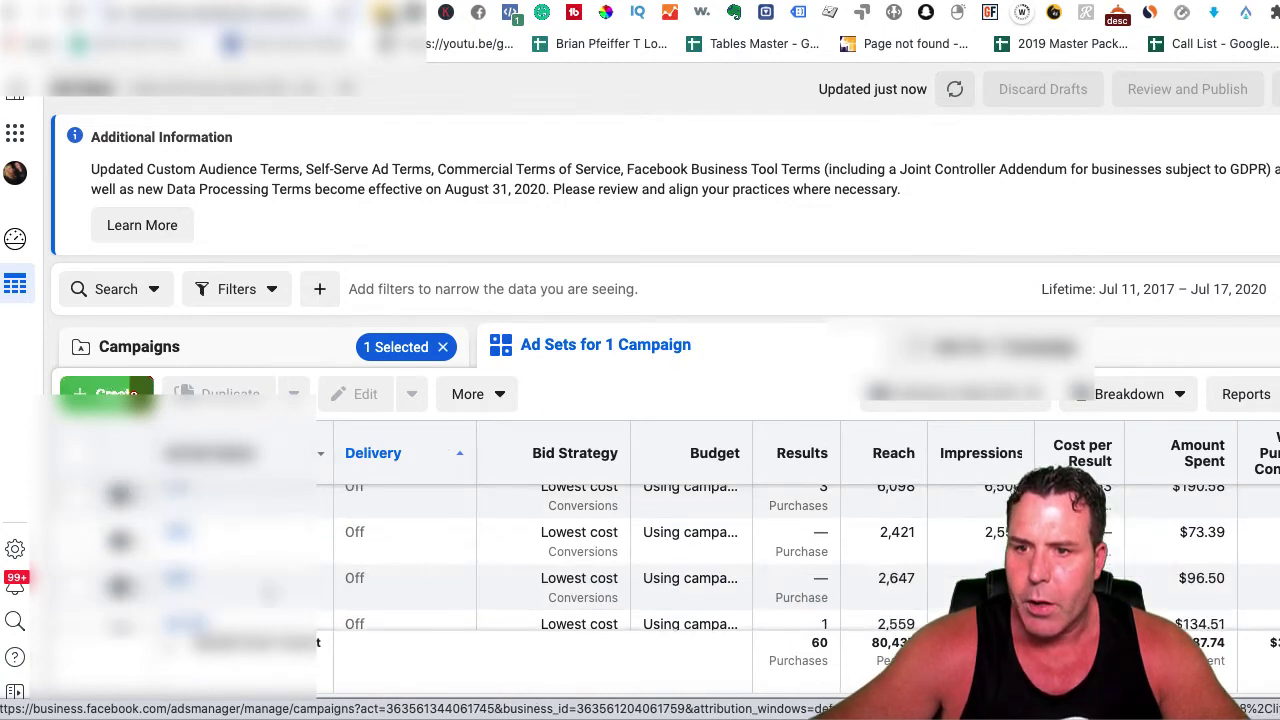
left_click(1210, 290)
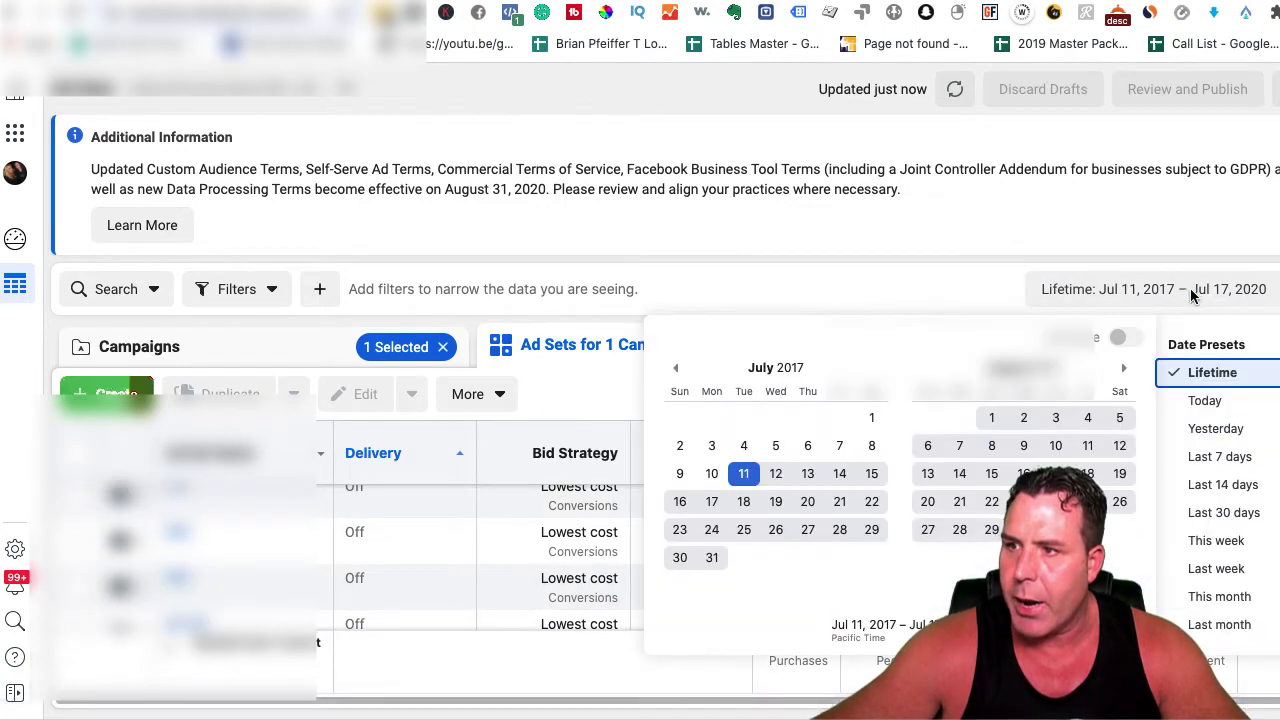
left_click(480, 562)
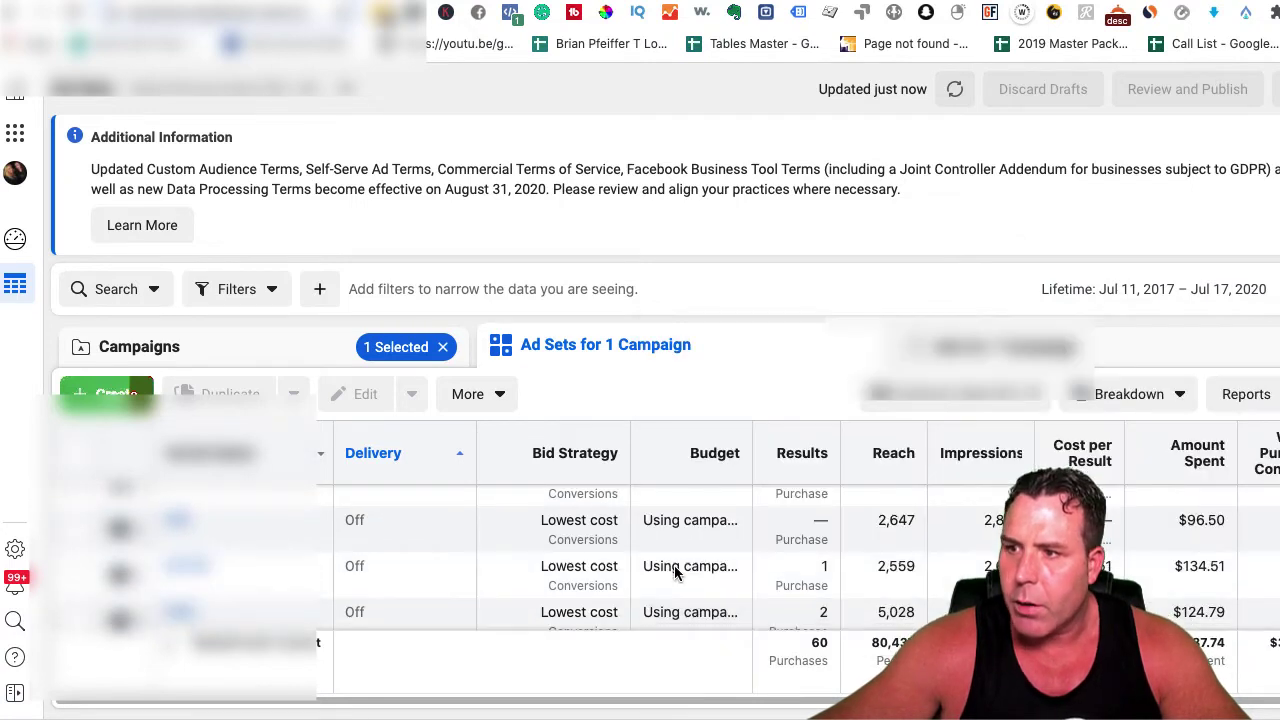
scroll(600, 580, "up", 5)
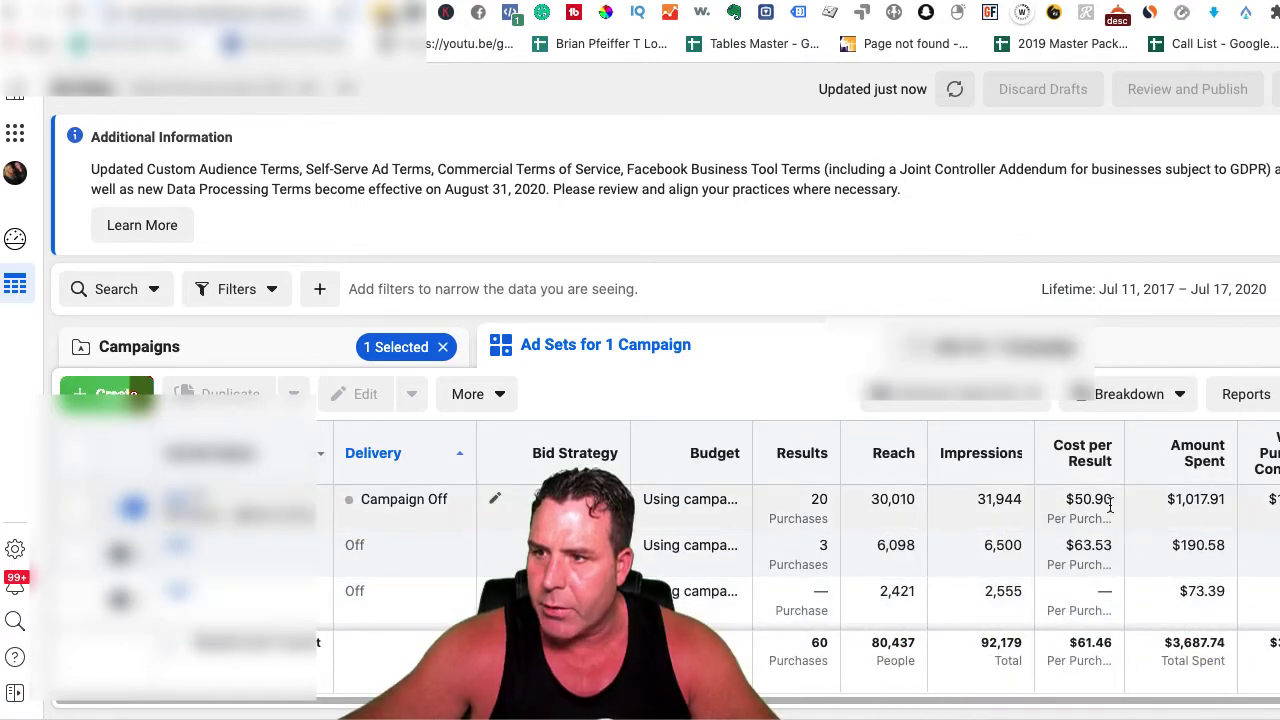
Step: Select the top ad set's $50.90 cost per result
left_click_drag(1070, 499, 1108, 500)
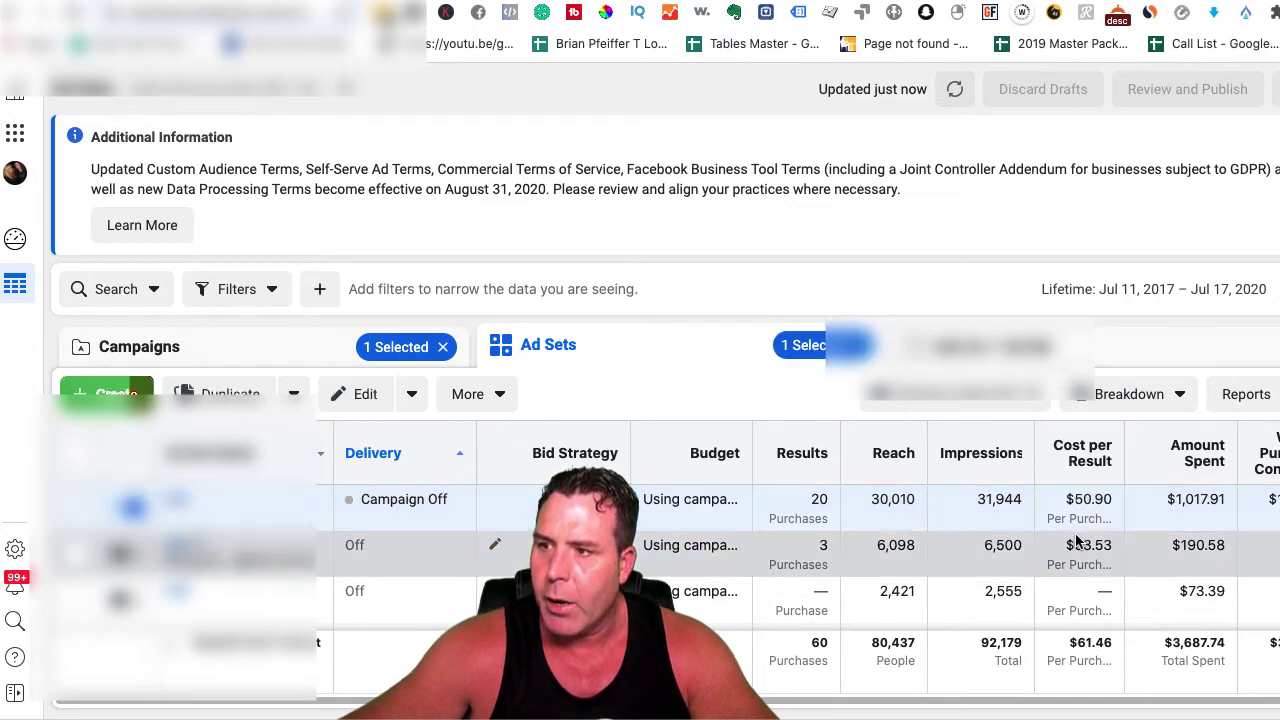
scroll(1095, 540, "down", 2)
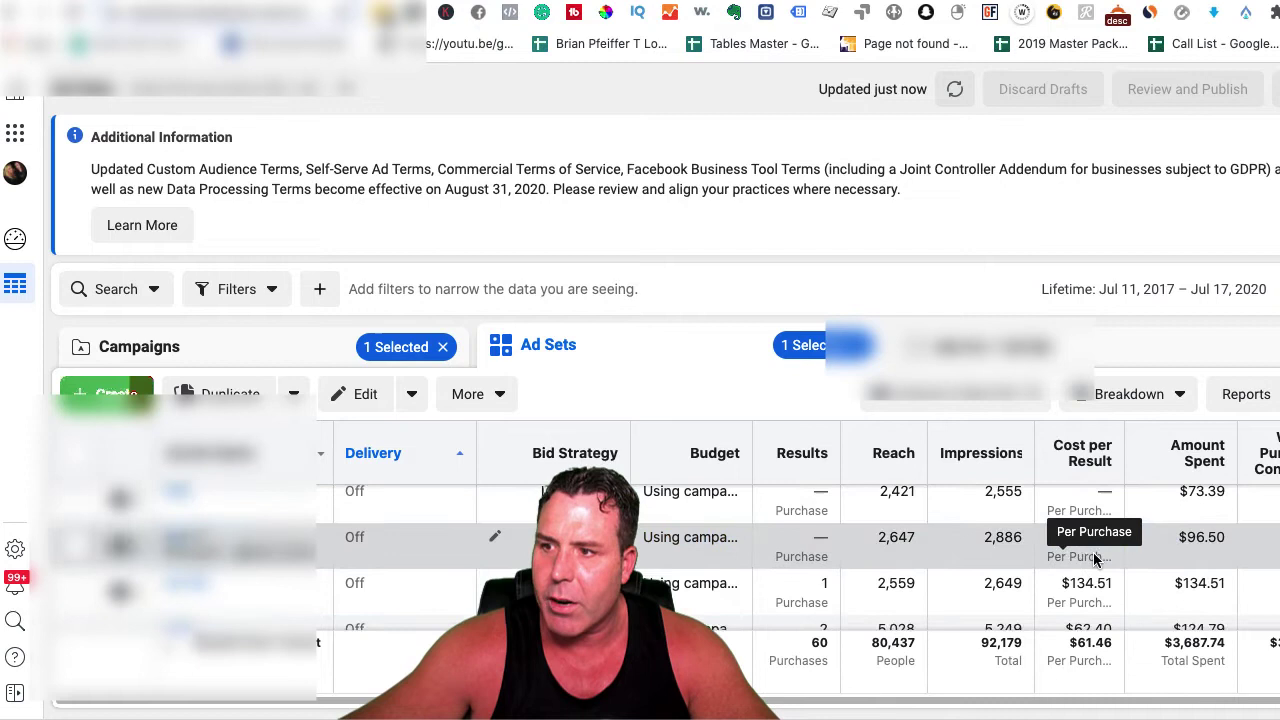
scroll(1093, 552, "down", 2)
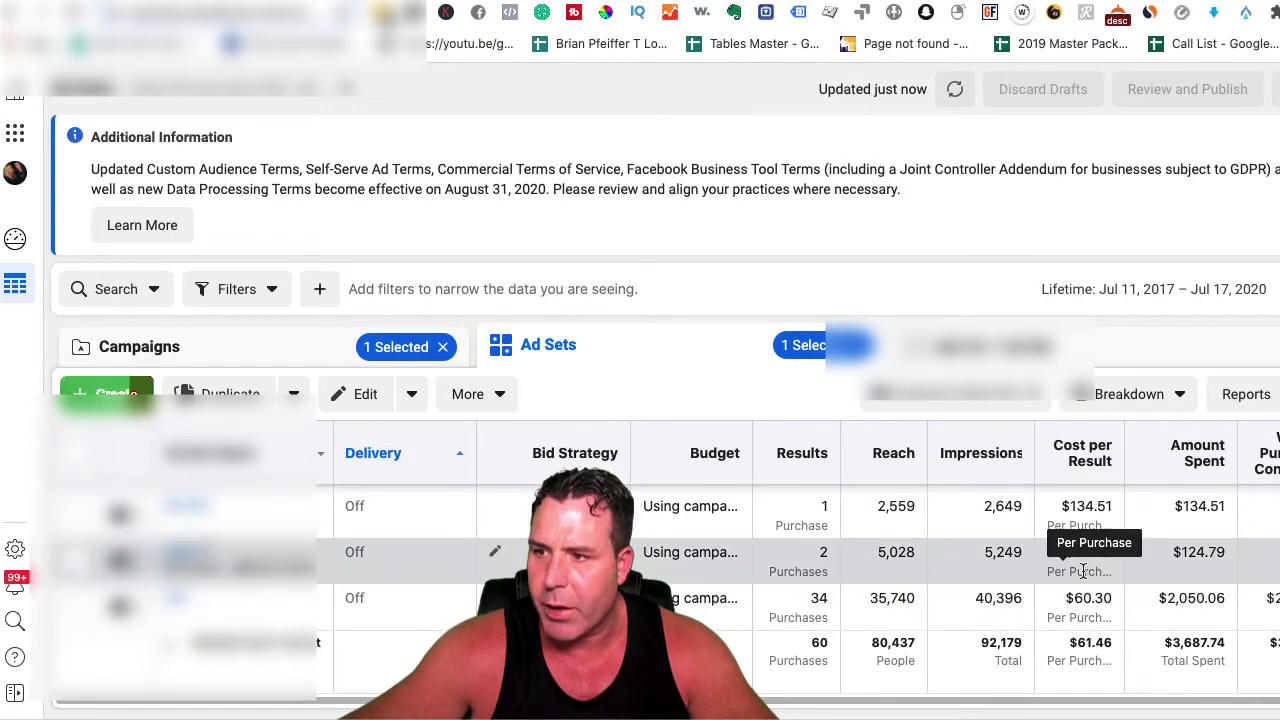
scroll(1080, 590, "up", 4)
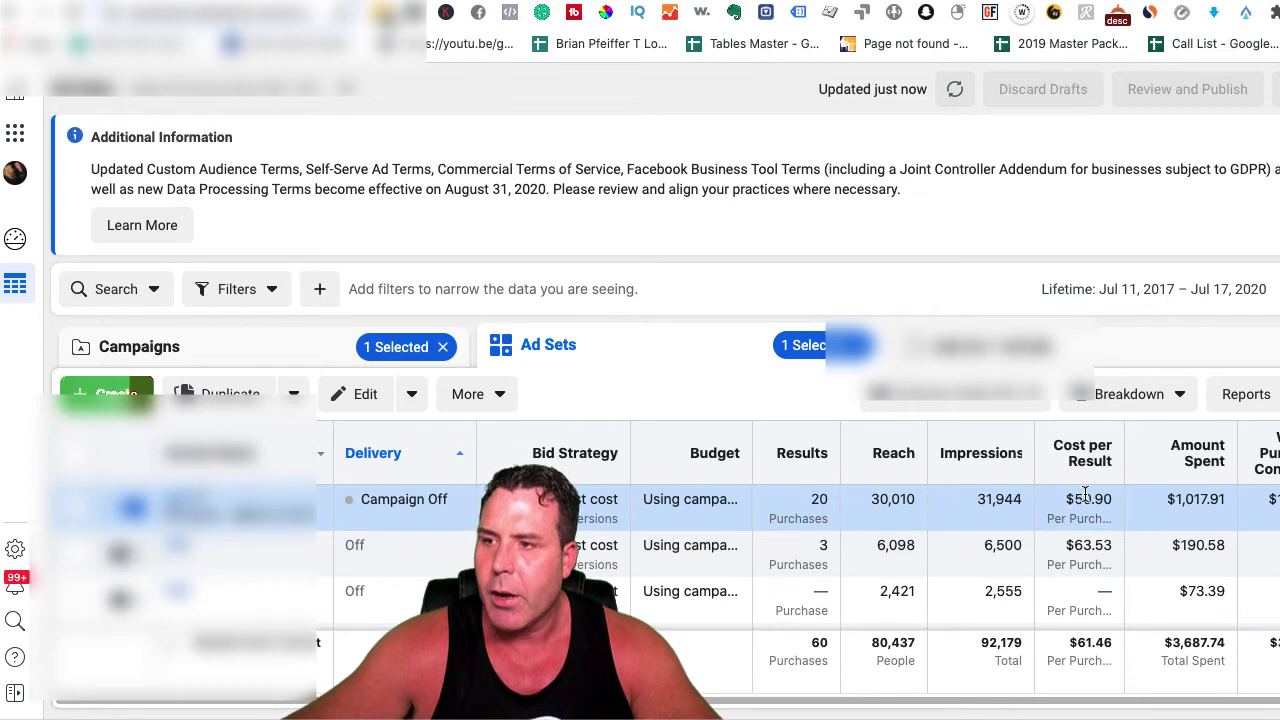
left_click_drag(1063, 500, 1108, 503)
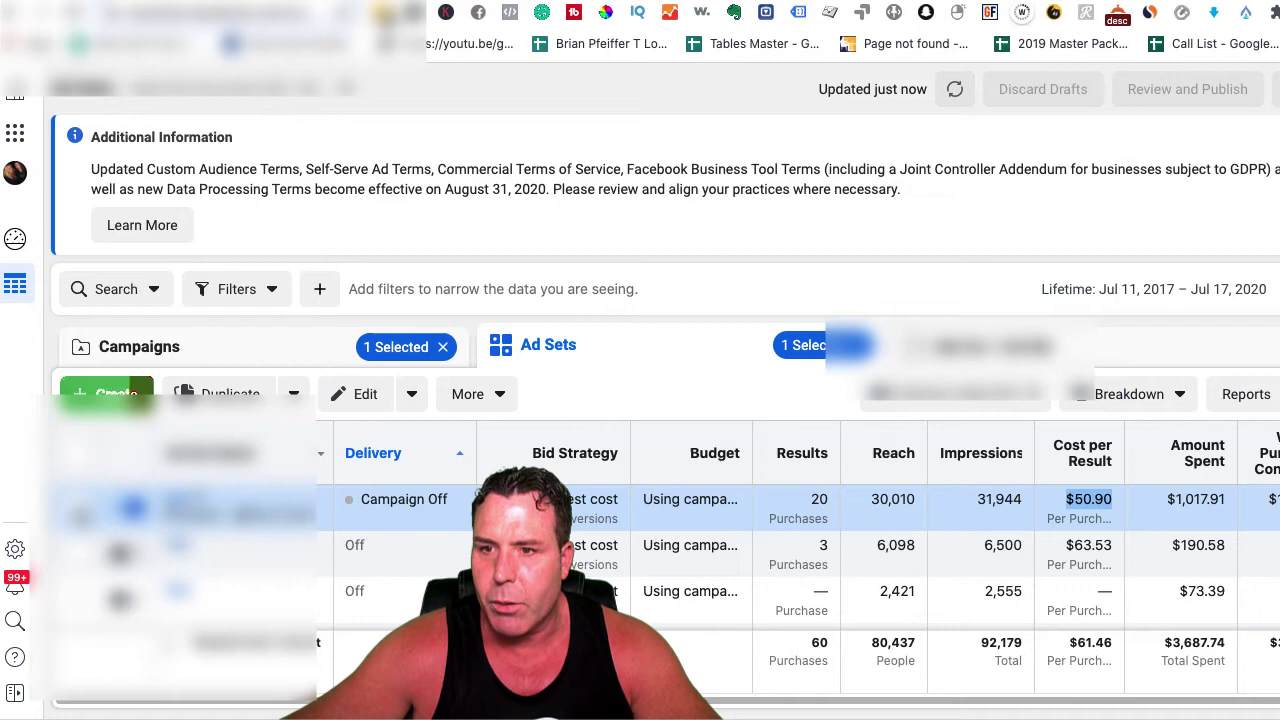
Step: Cancel duplicating the top ad set into a new campaign
left_click(226, 393)
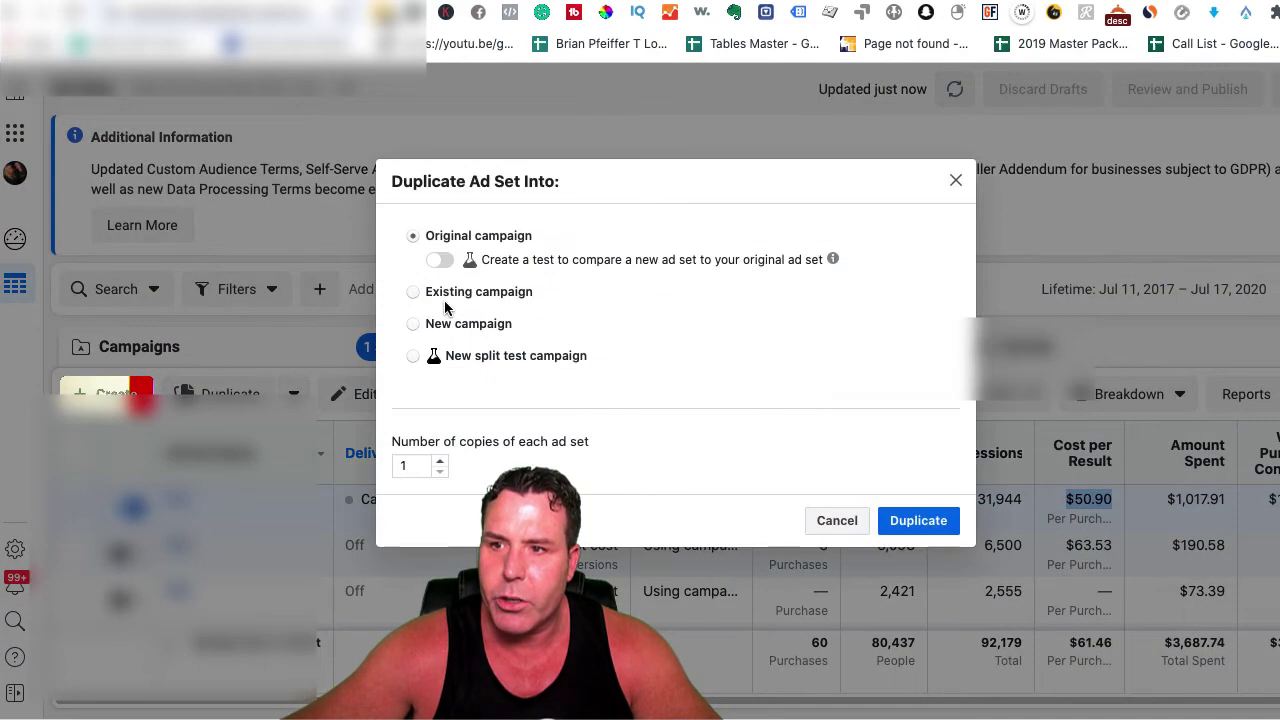
left_click(413, 324)
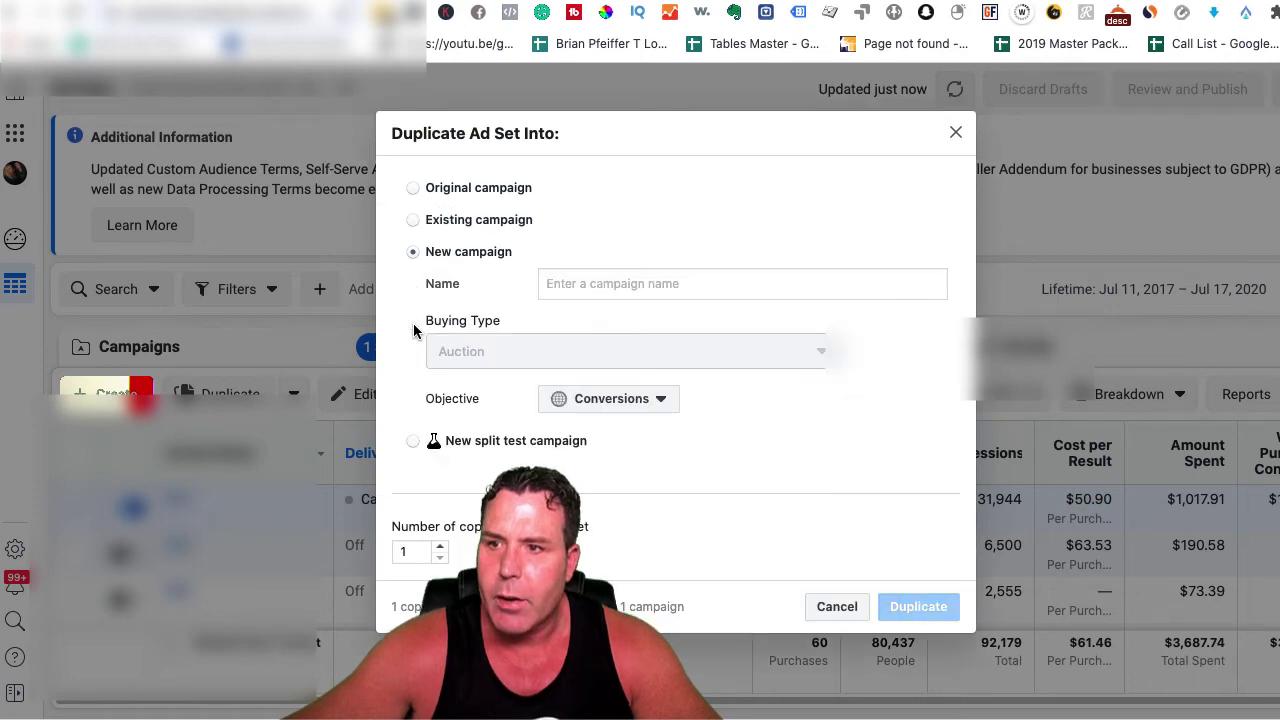
left_click(942, 132)
Step: Show the campaigns list for Today (Jul 17, 2020) and clear the campaign selection
left_click(175, 346)
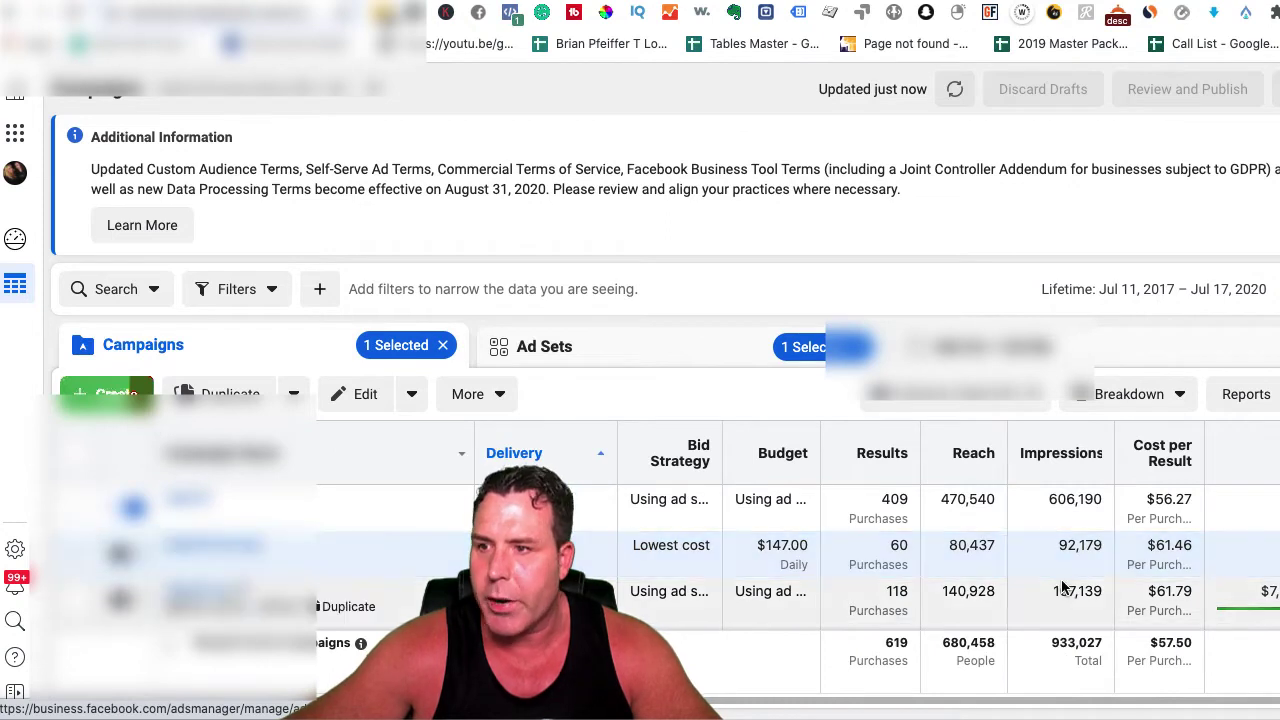
left_click(1235, 291)
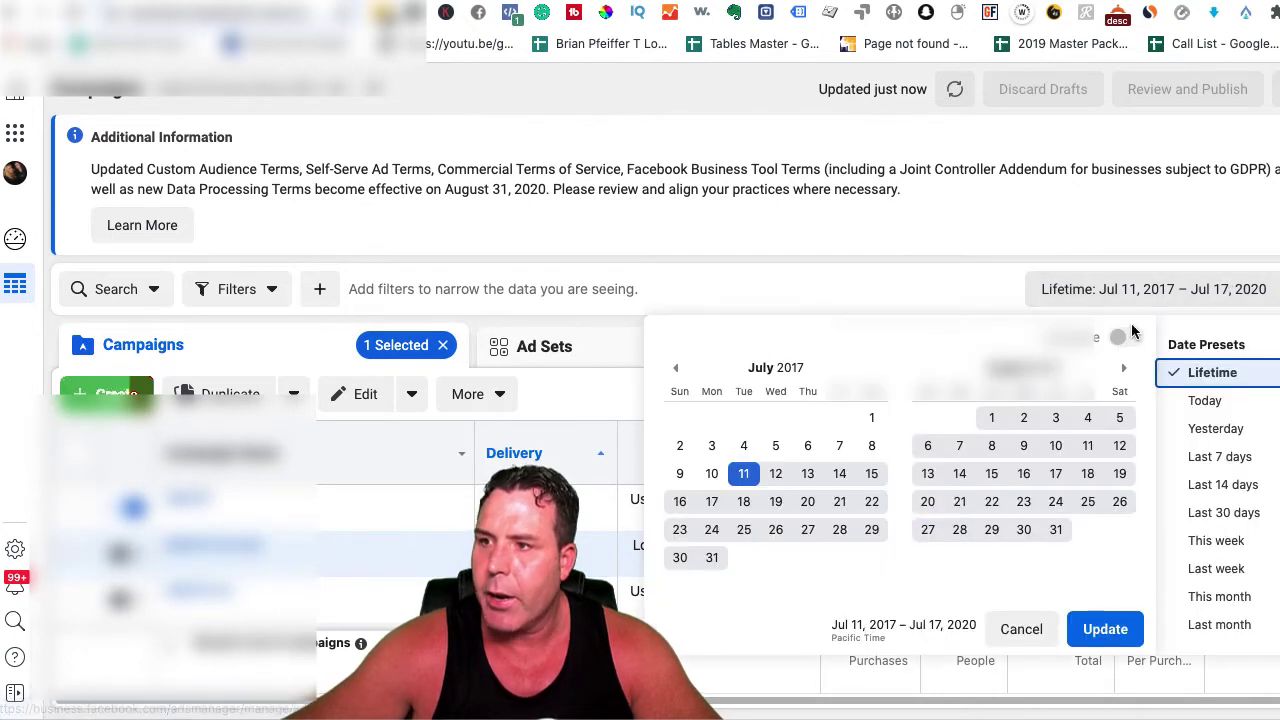
left_click(1204, 402)
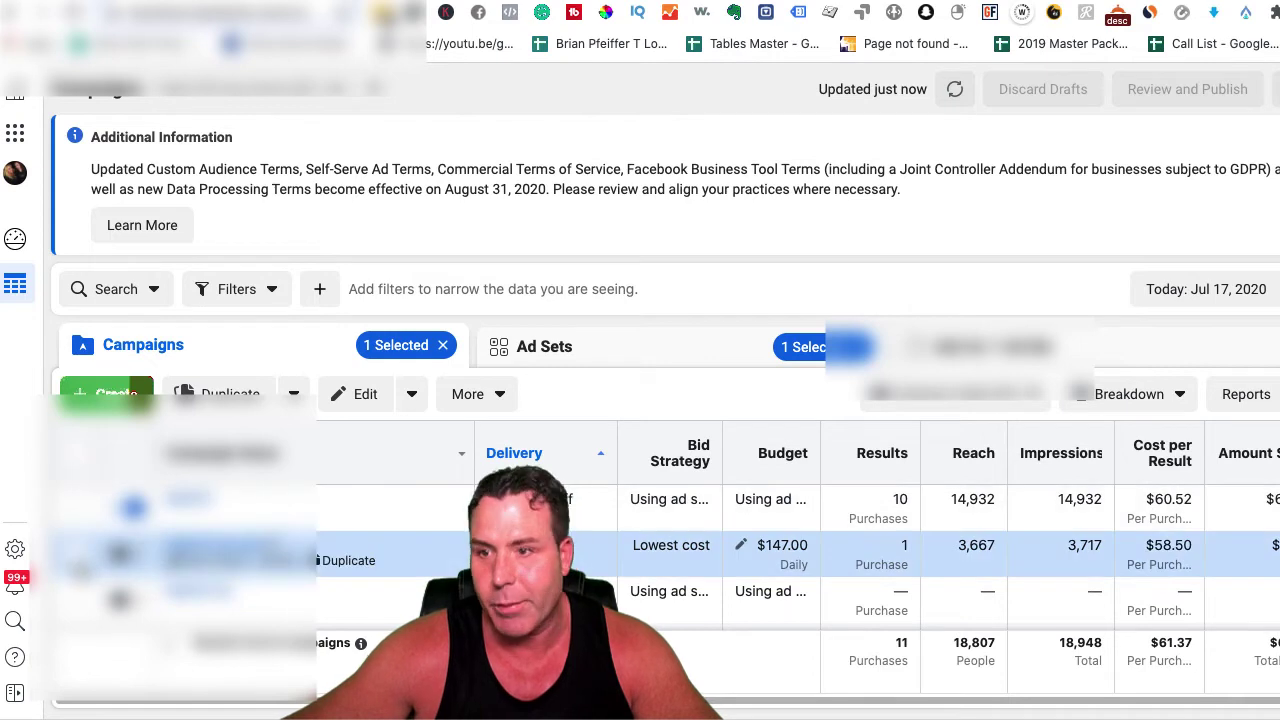
left_click(76, 553)
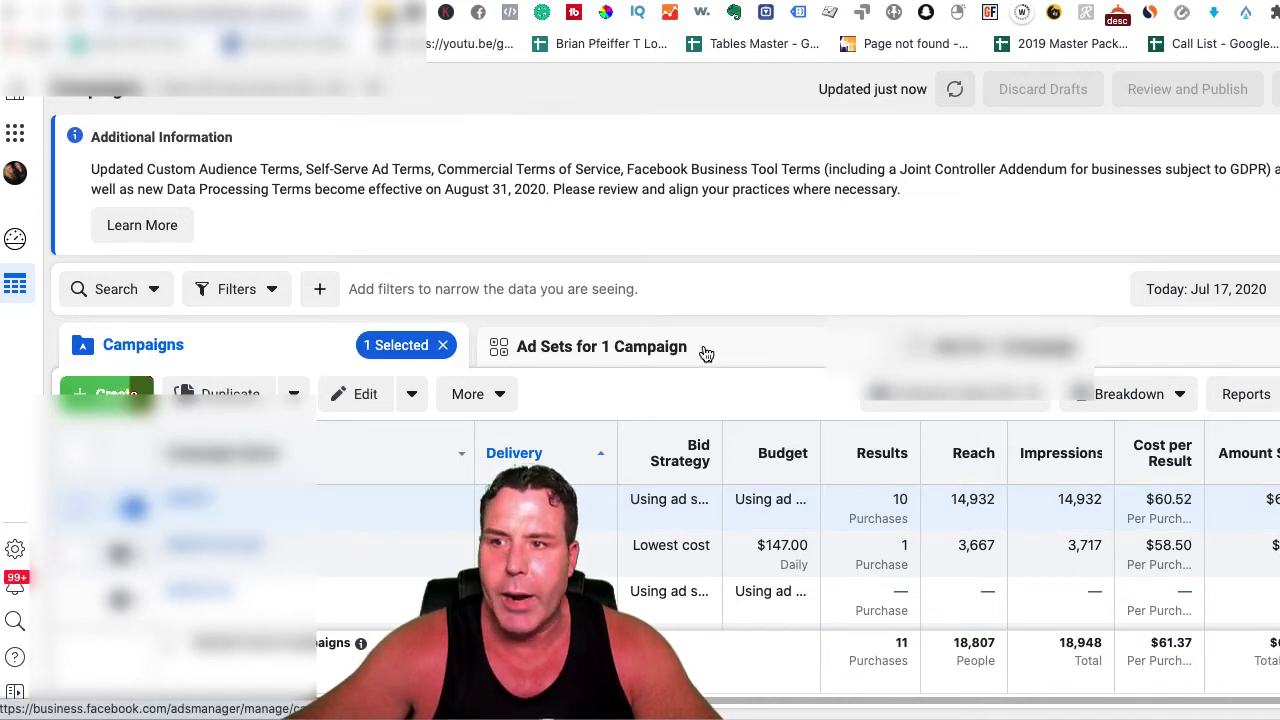
Step: Show the campaign's ad sets for Jul 17, 2020, totalling 10 purchases and $605.17 spent
left_click(630, 347)
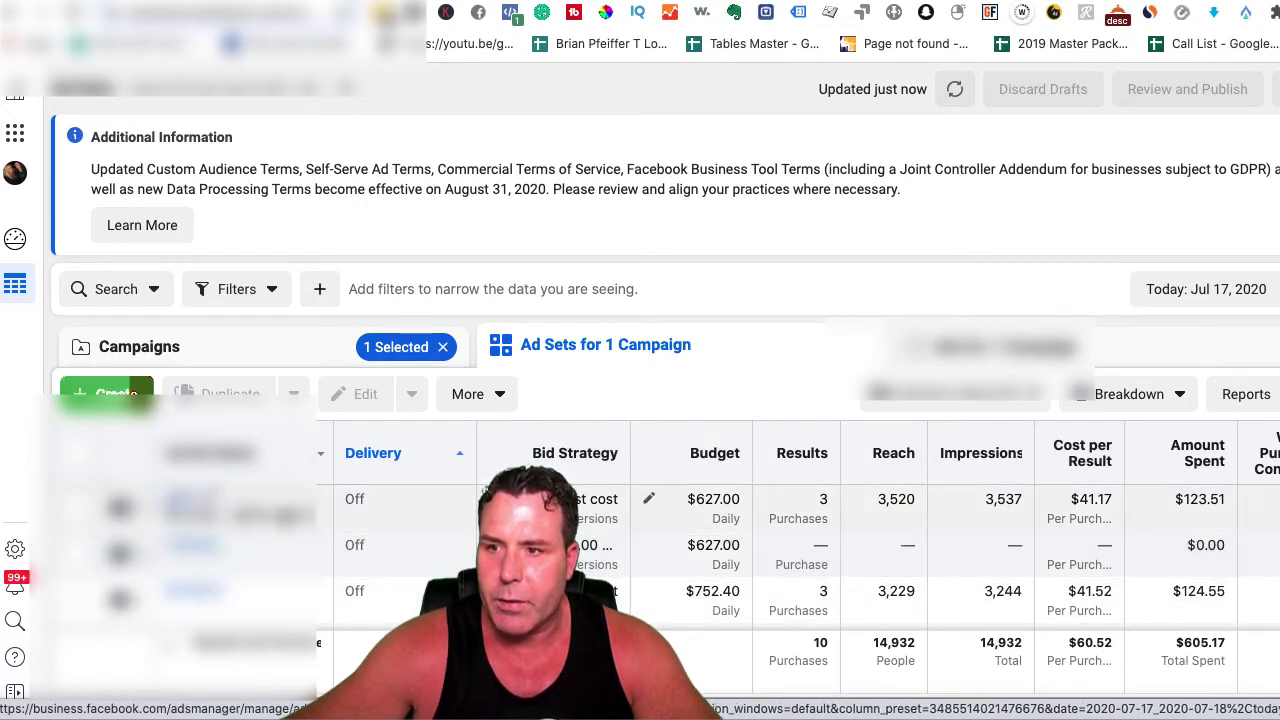
left_click(77, 510)
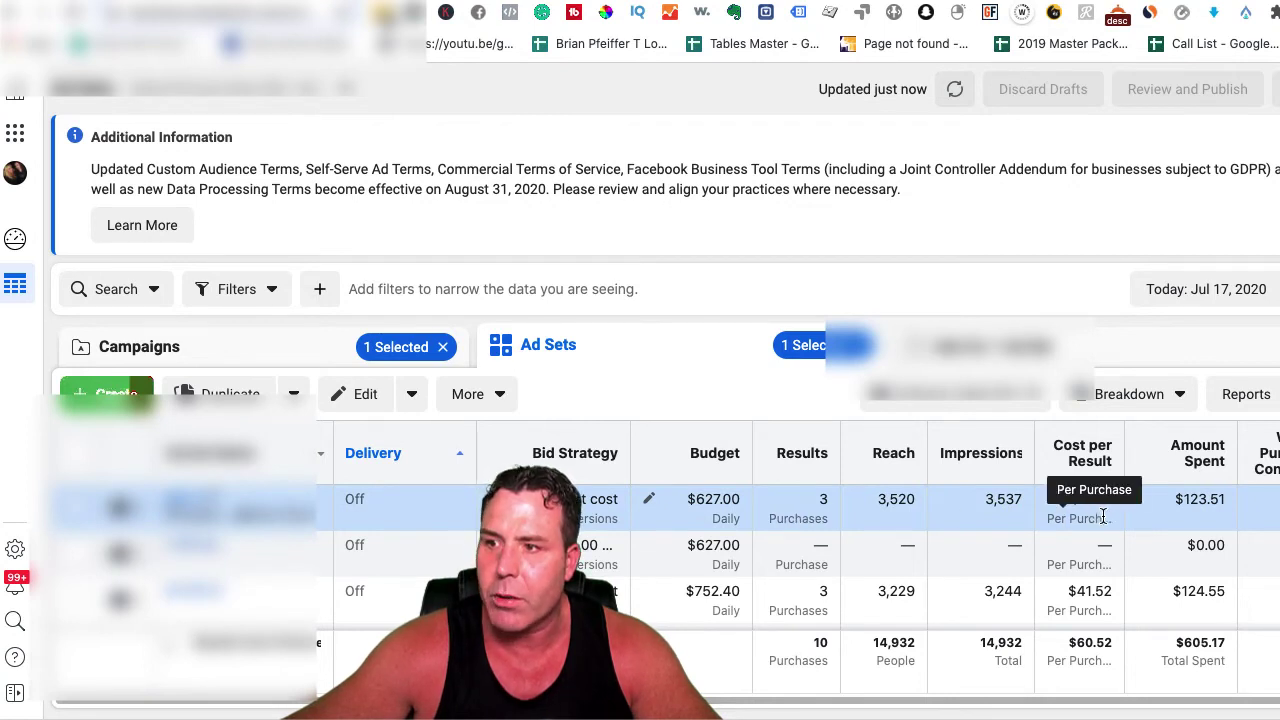
left_click(72, 510)
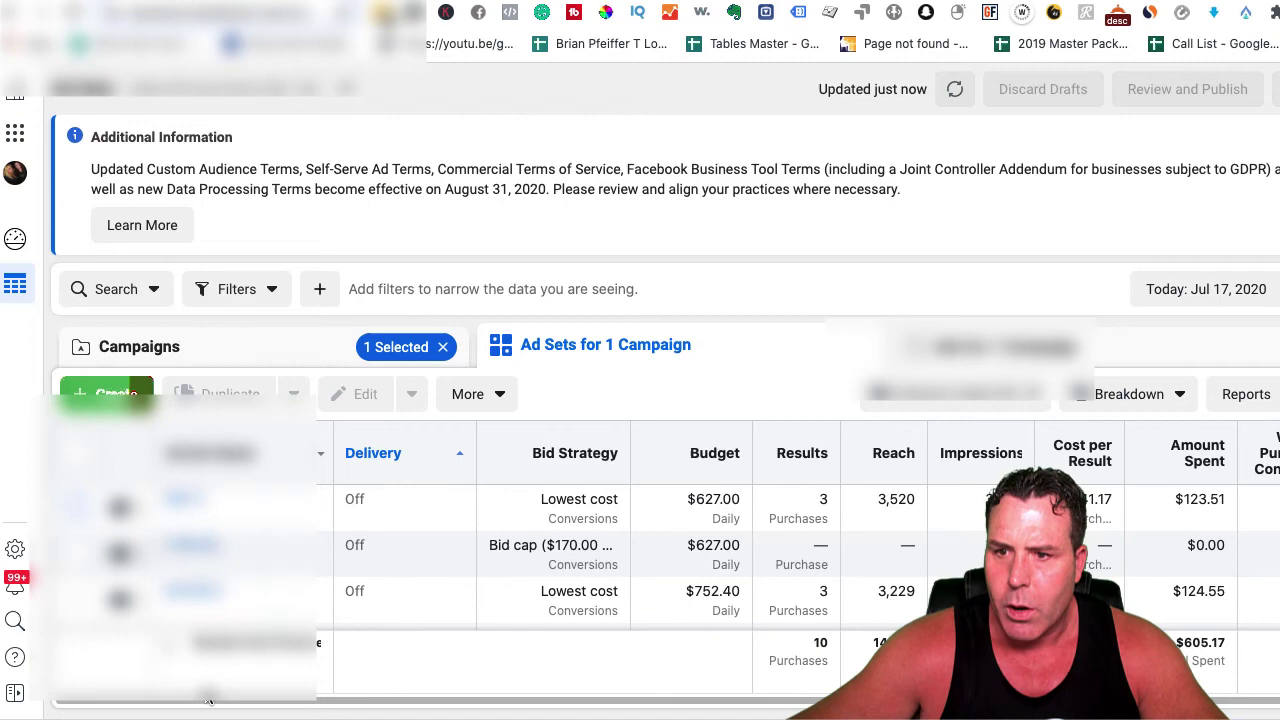
scroll(207, 705, "right", 15)
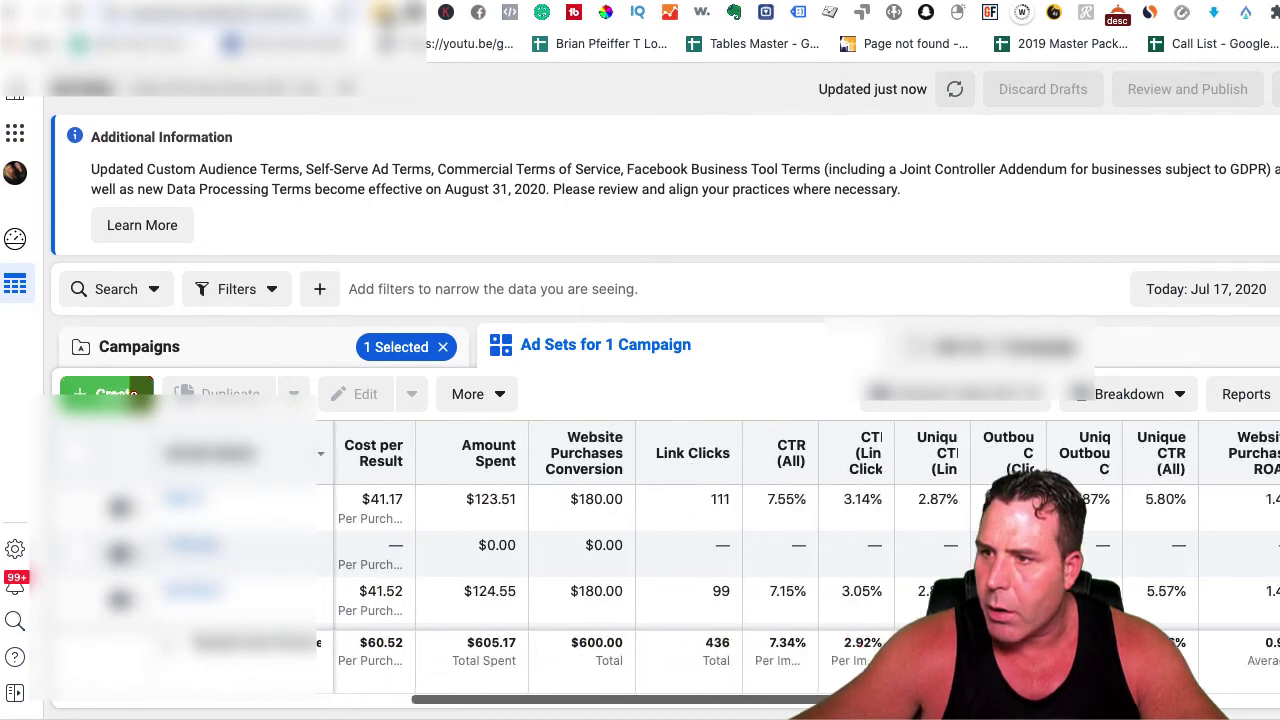
scroll(571, 554, "left", 15)
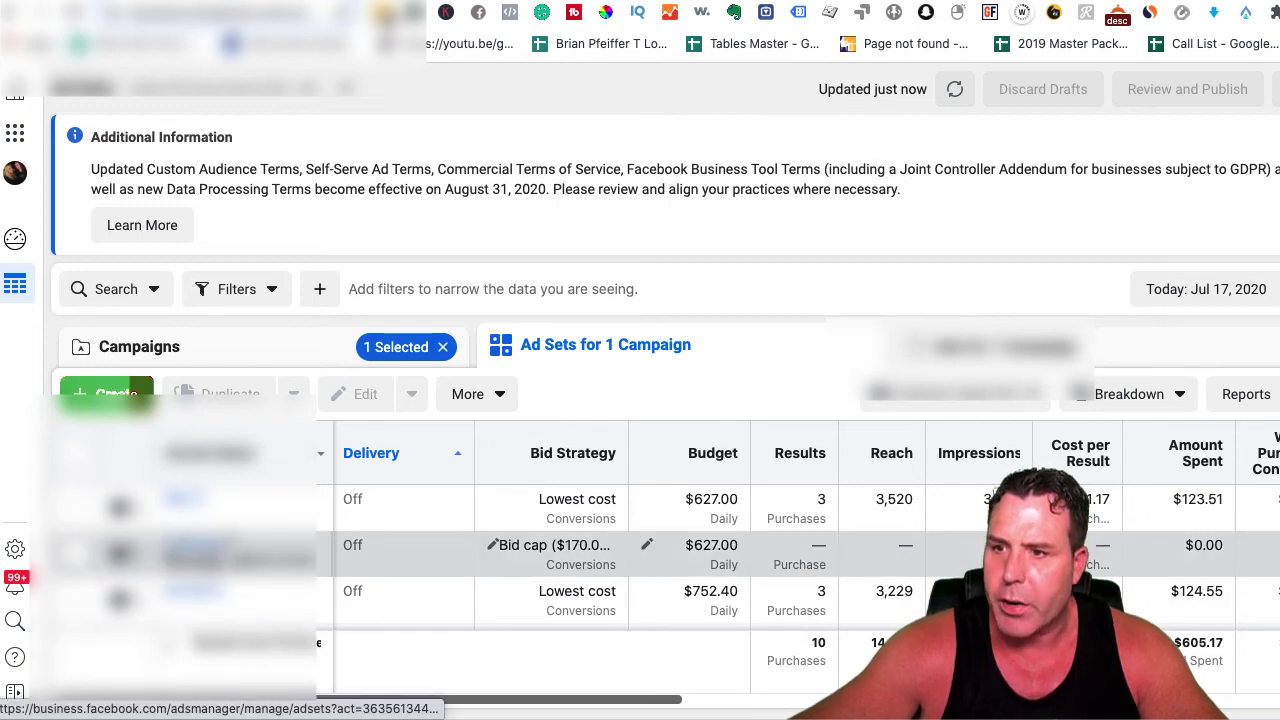
left_click_drag(557, 710, 618, 707)
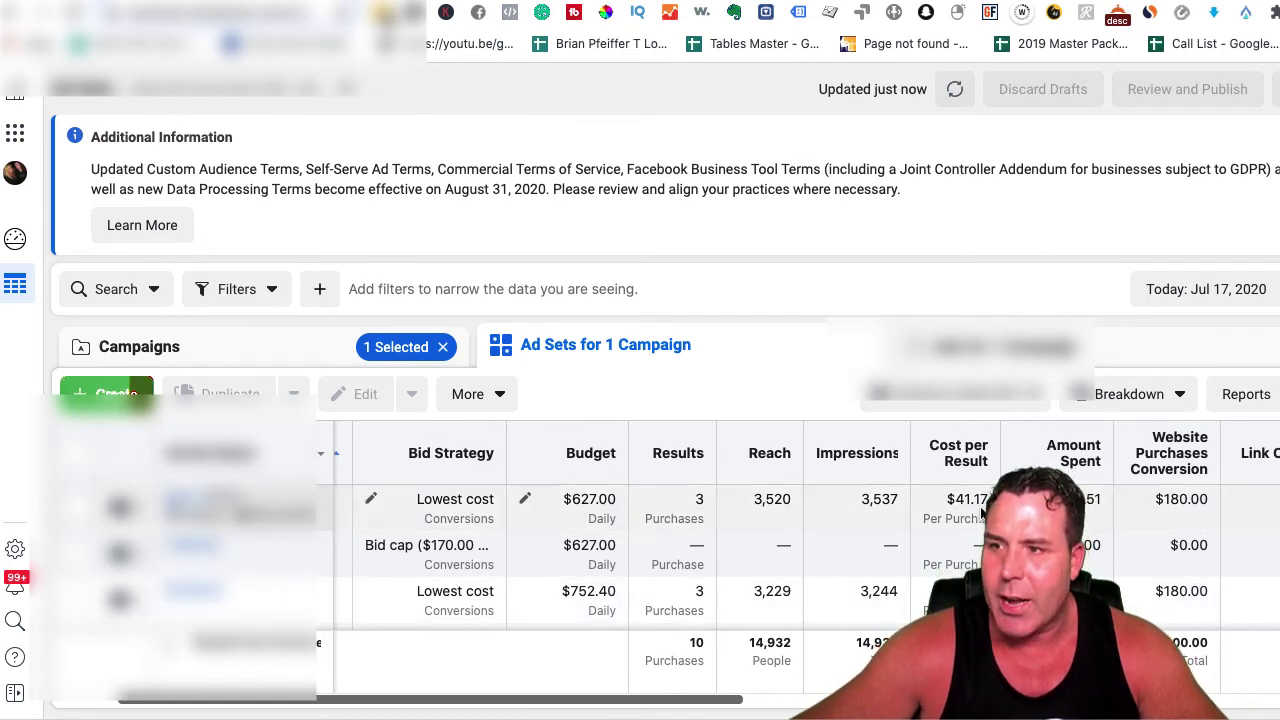
left_click_drag(523, 700, 323, 690)
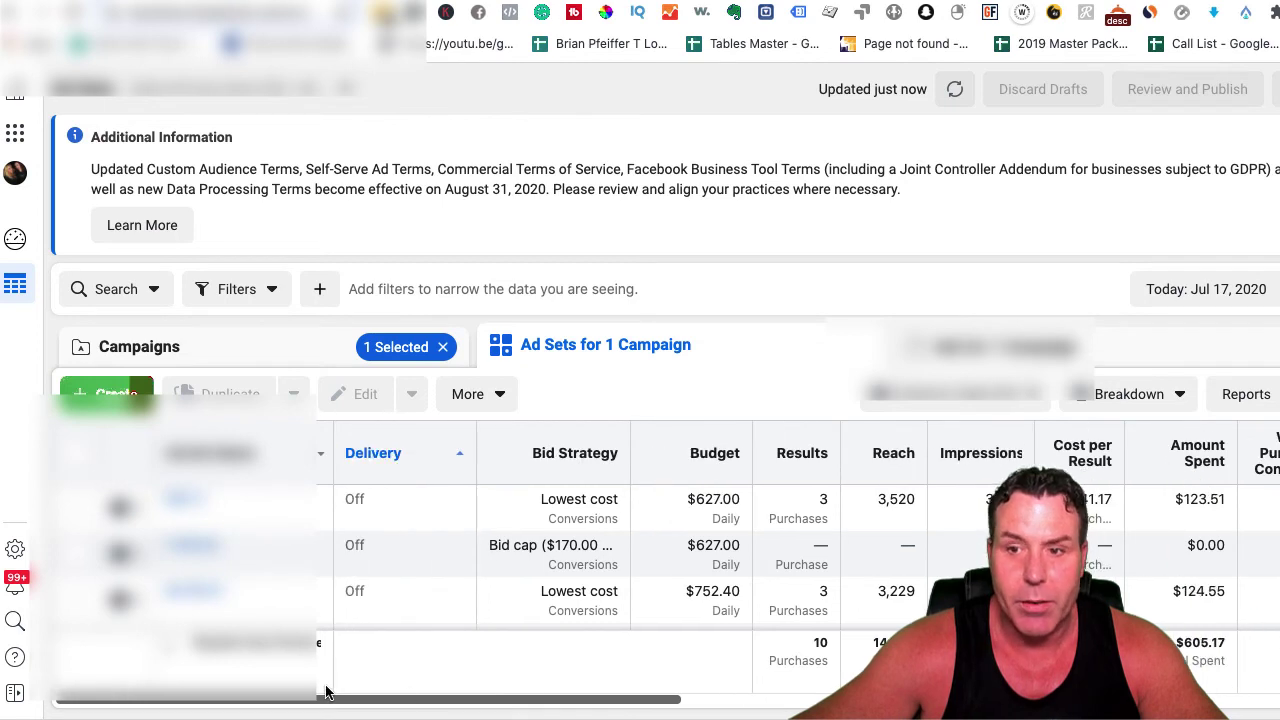